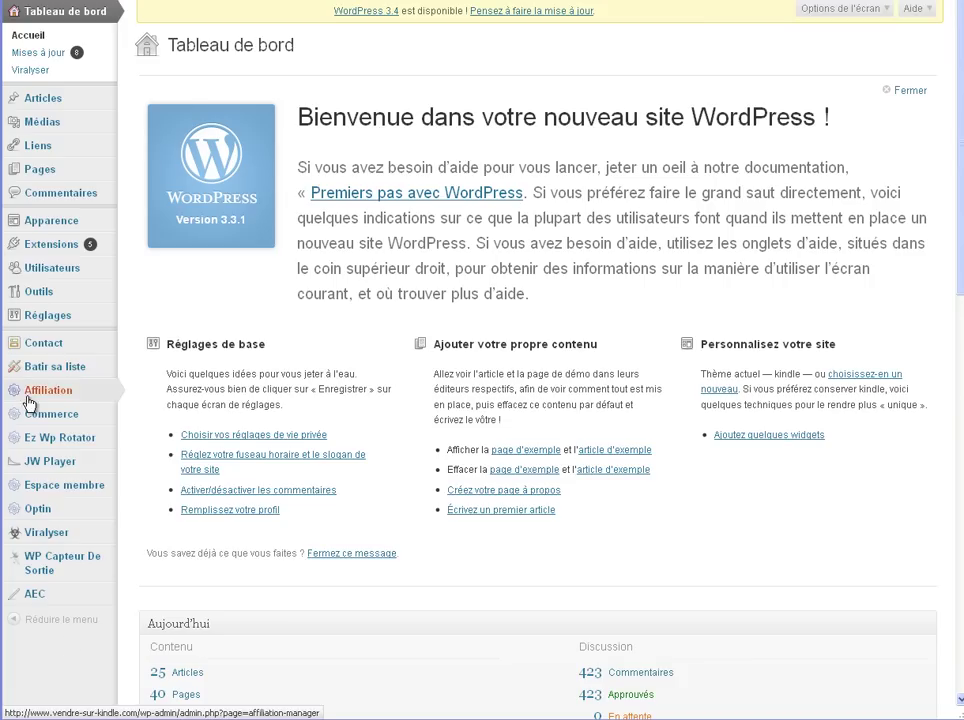
Open the form for adding a new product (Ajouter un produit) in Commerce Manager
mouse_move(41, 399)
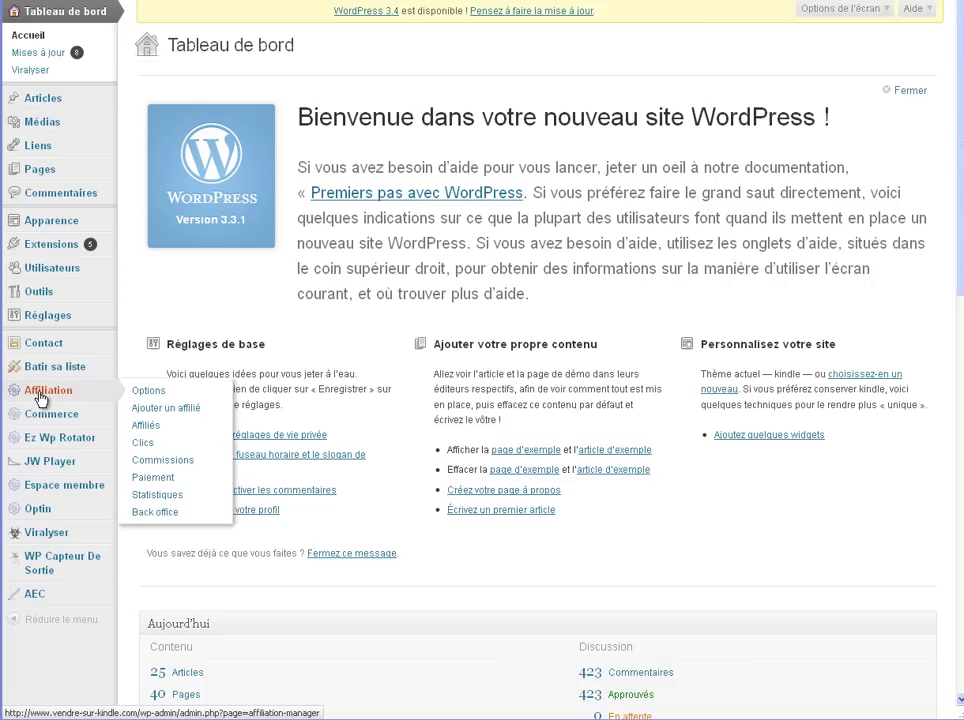
mouse_move(42, 494)
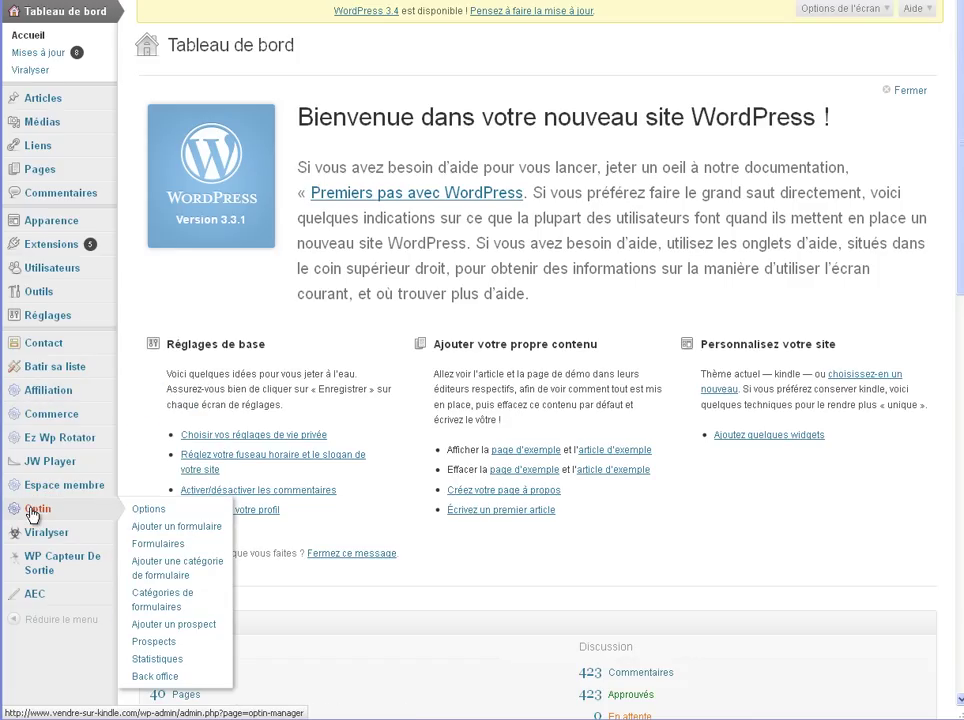
mouse_move(45, 426)
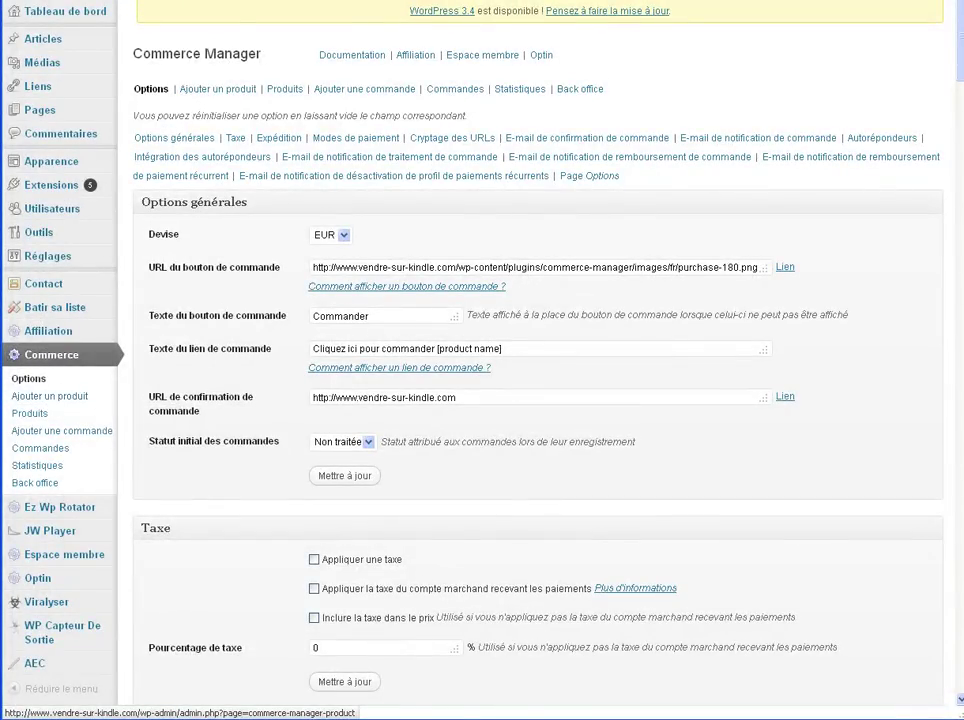
mouse_move(958, 50)
mouse_down()
mouse_move(958, 120)
mouse_move(958, 40)
mouse_up()
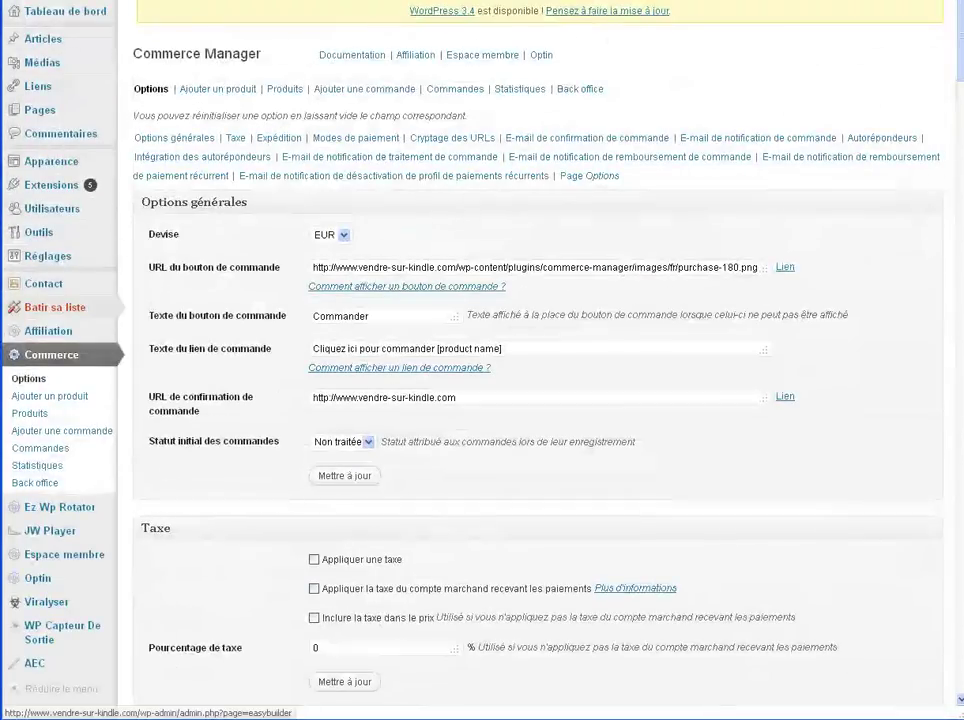
click(53, 397)
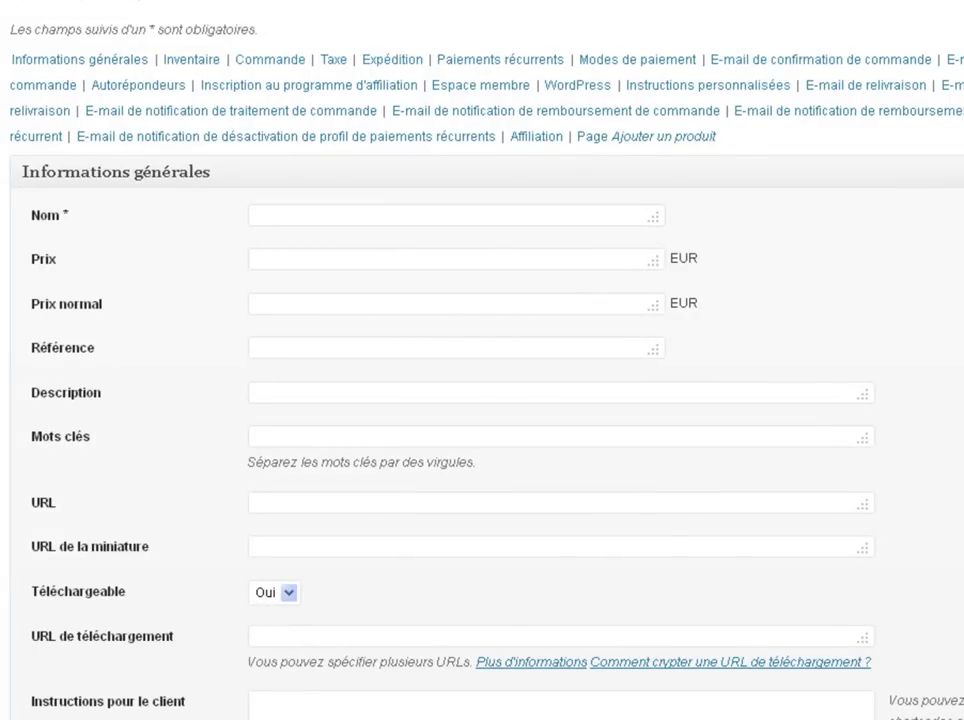
Examine the new product's general information, inventory and order fields, including the choices for Statut initial des commandes
scroll(480, 400, down, 4)
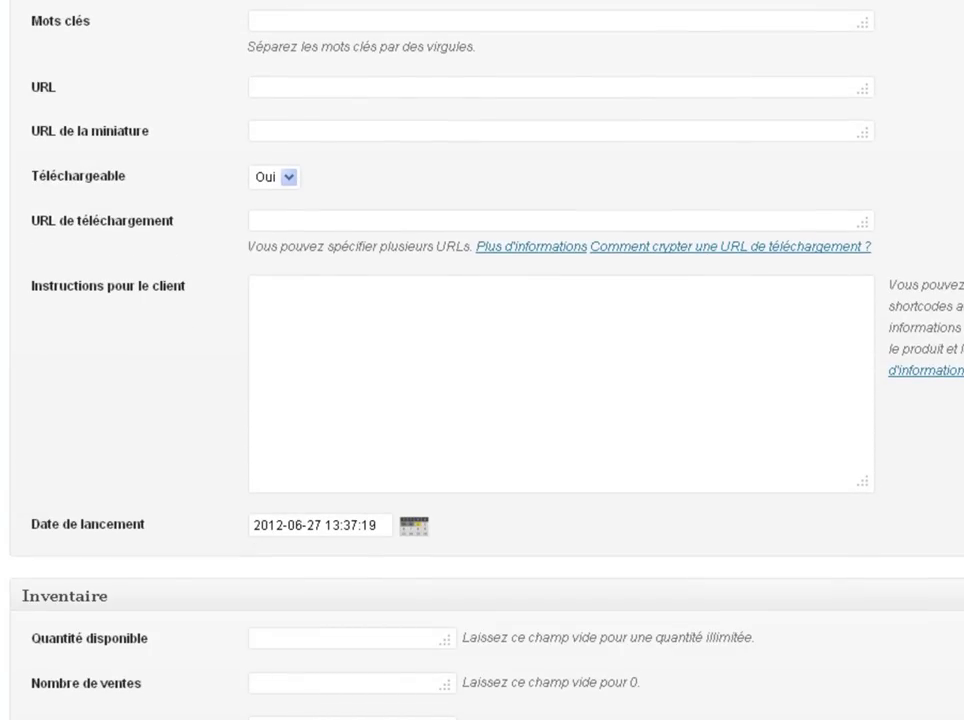
scroll(480, 360, down, 1)
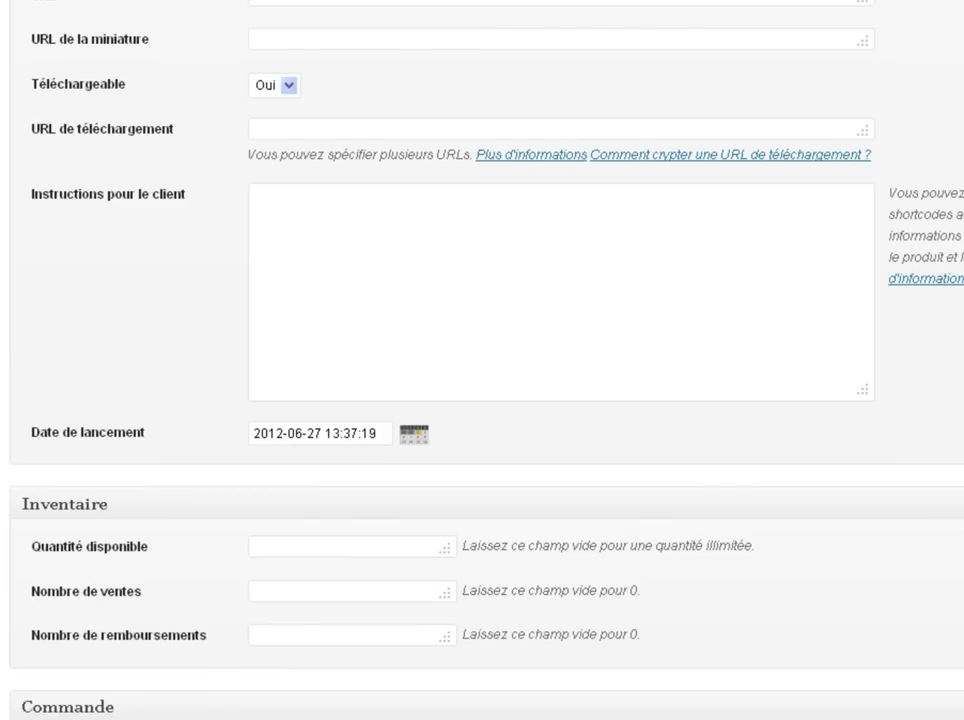
scroll(174, 138, down, 1)
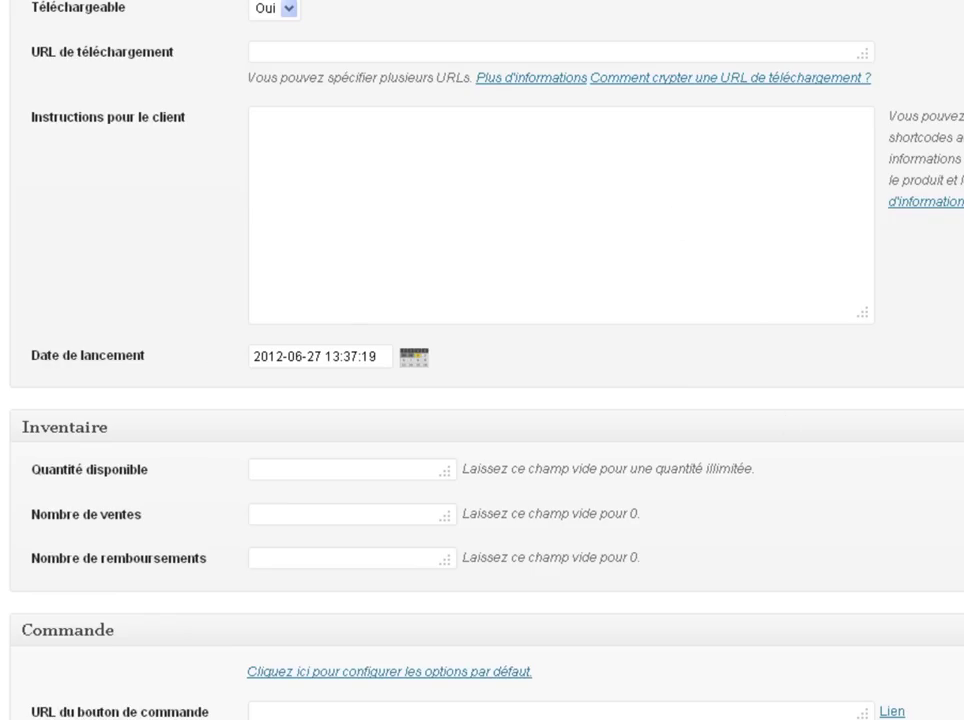
scroll(482, 360, down, 5)
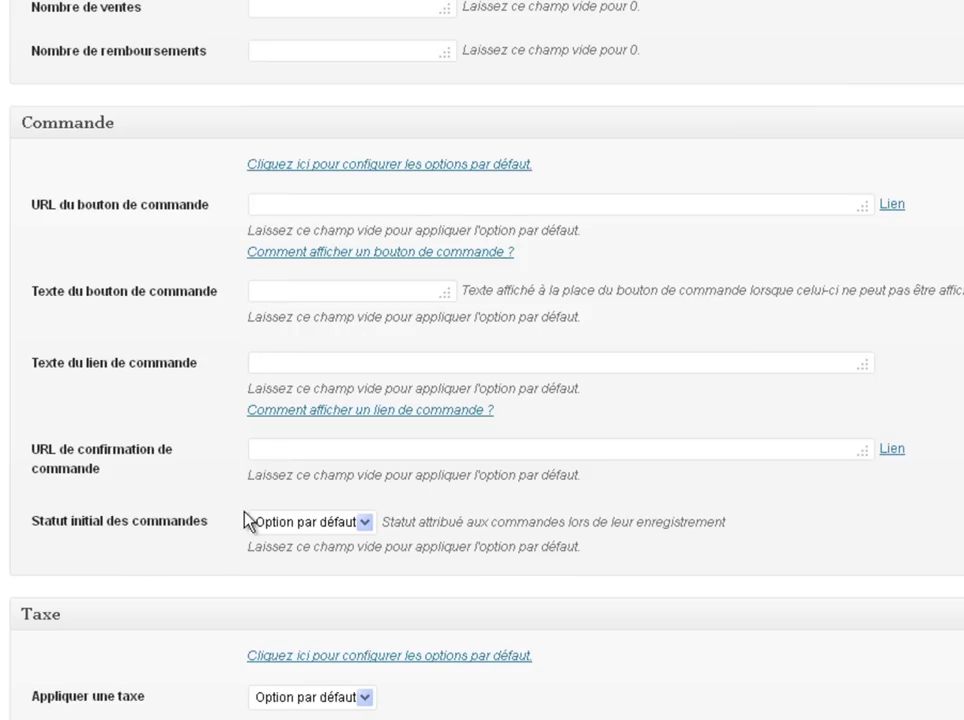
click(368, 521)
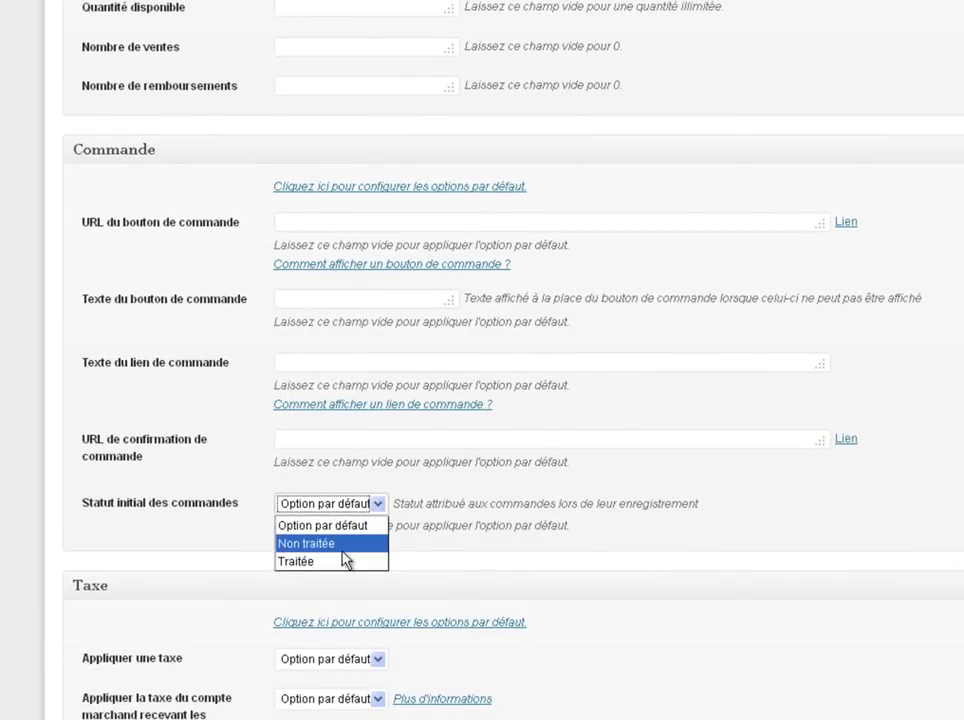
click(886, 473)
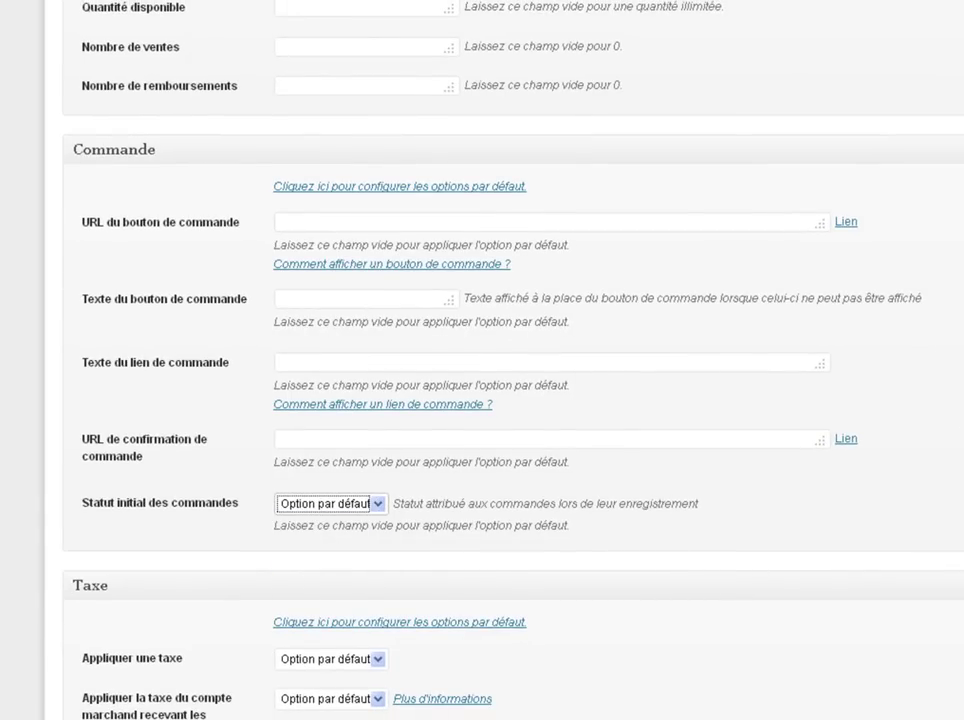
Examine the product's Taxe and Expédition settings, including the choices for Appliquer une taxe
scroll(480, 360, down, 6)
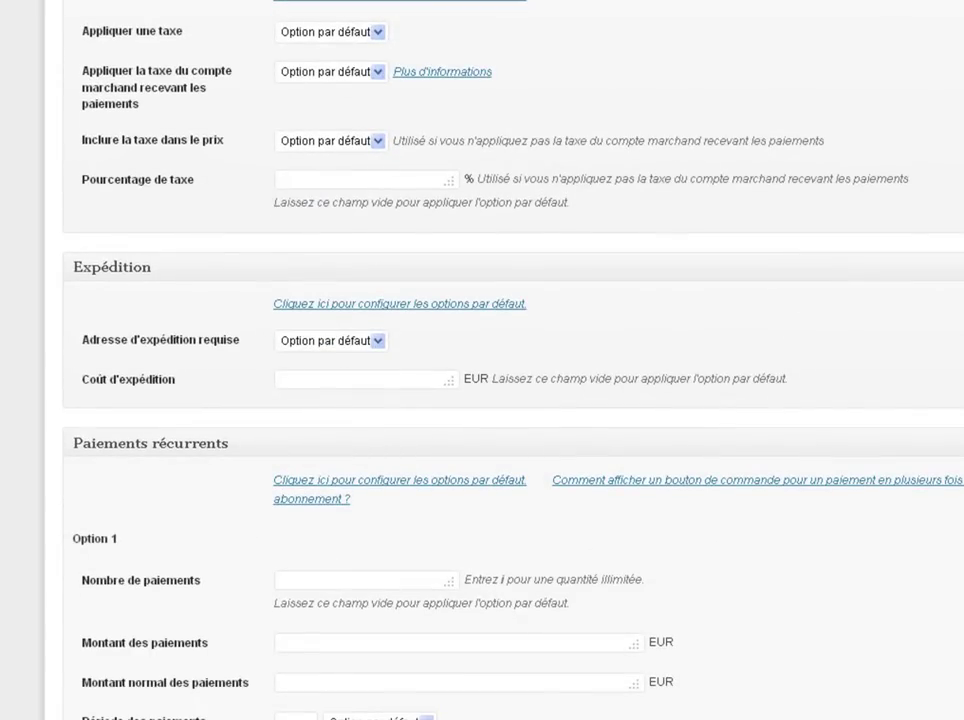
click(380, 33)
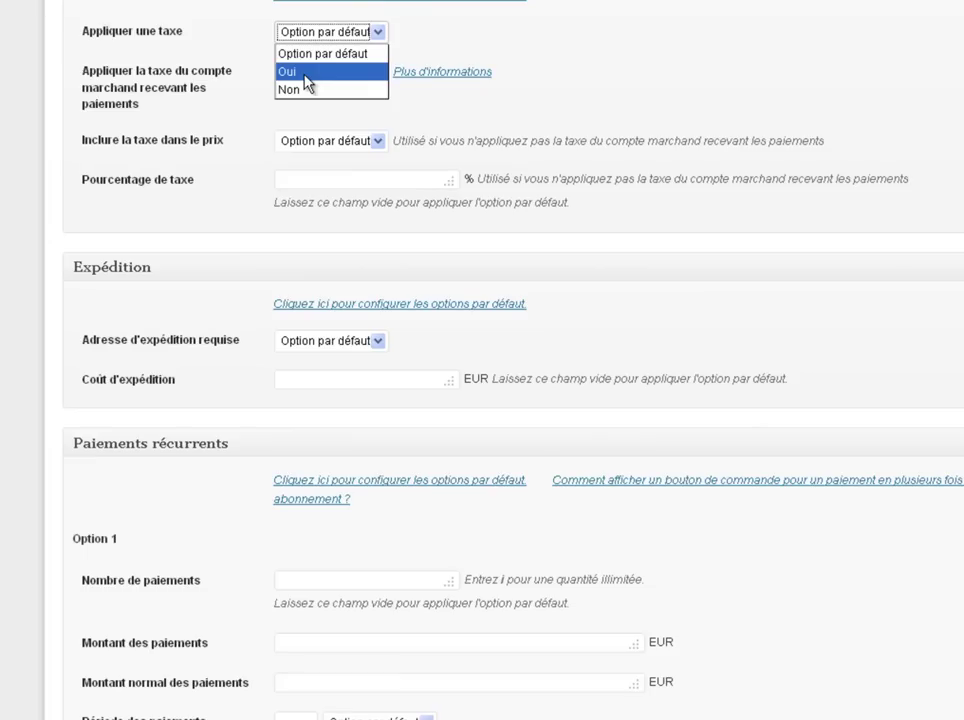
click(641, 47)
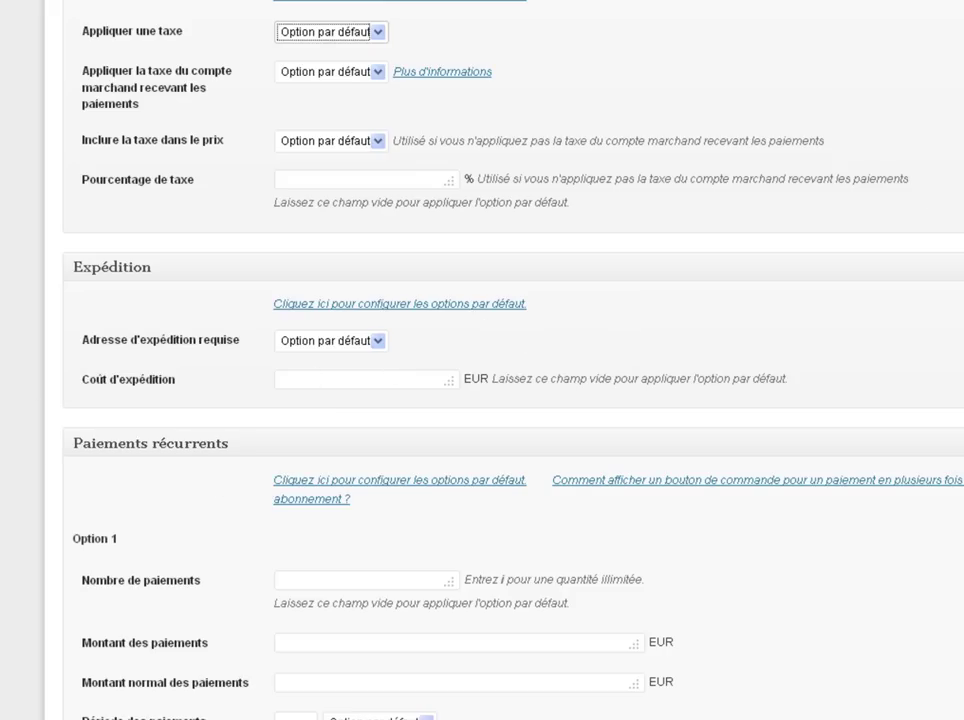
scroll(480, 360, down, 3)
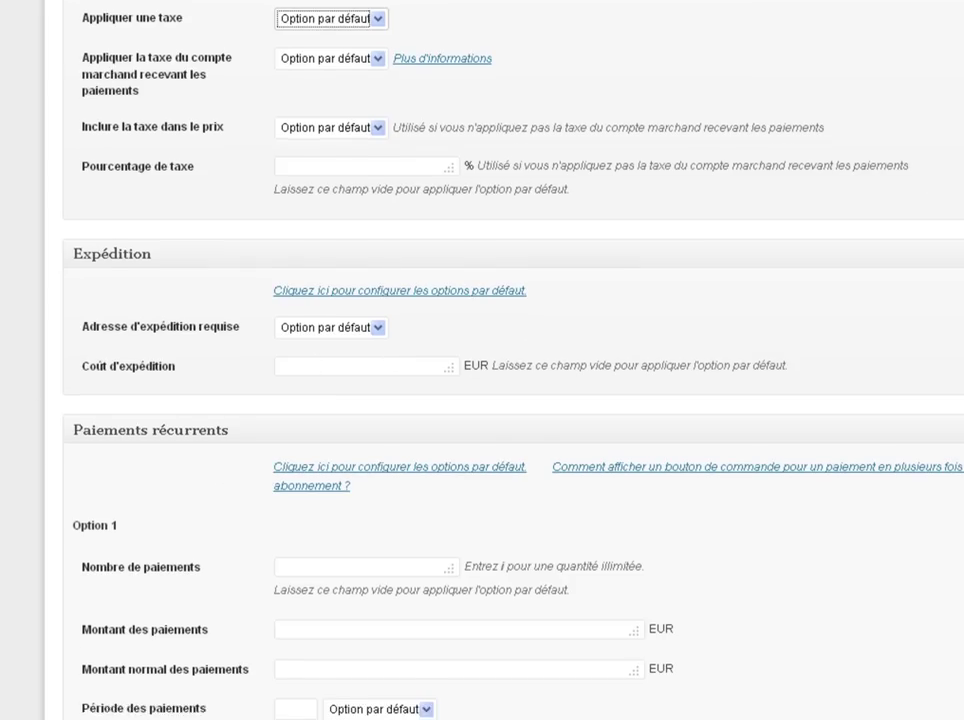
Examine the three recurring payment options under Paiements récurrents, including the available units for Période des paiements
scroll(480, 360, down, 7)
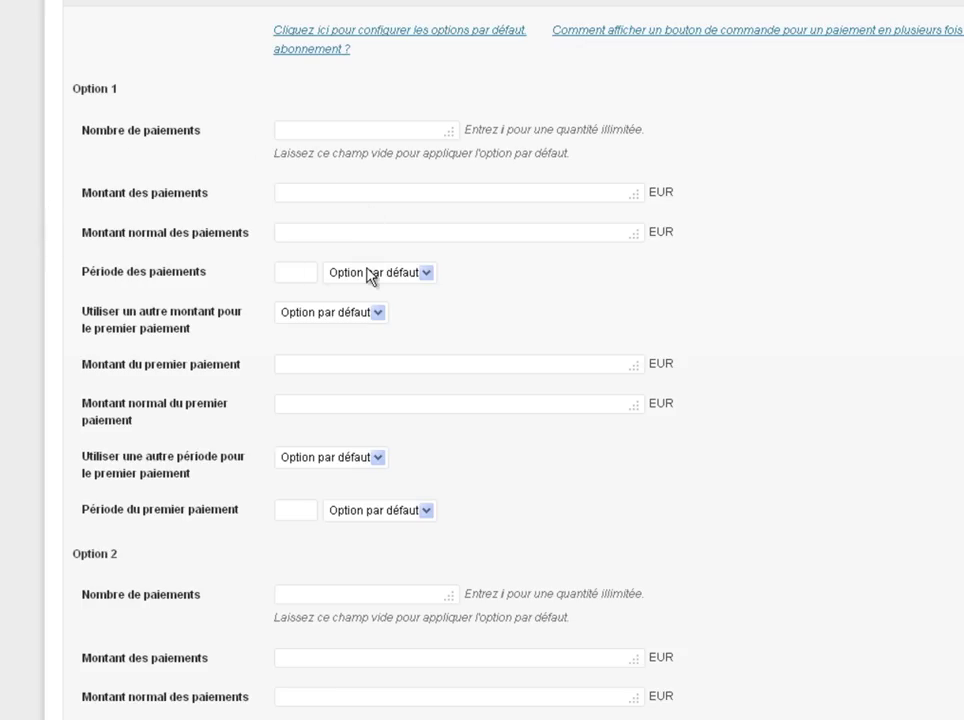
click(427, 273)
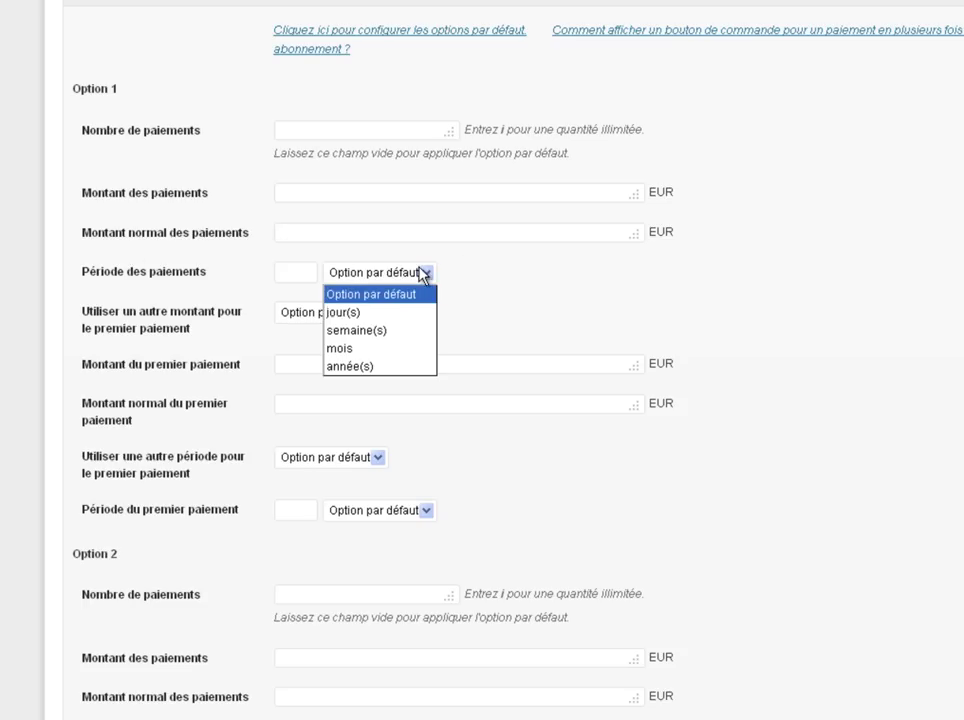
click(566, 252)
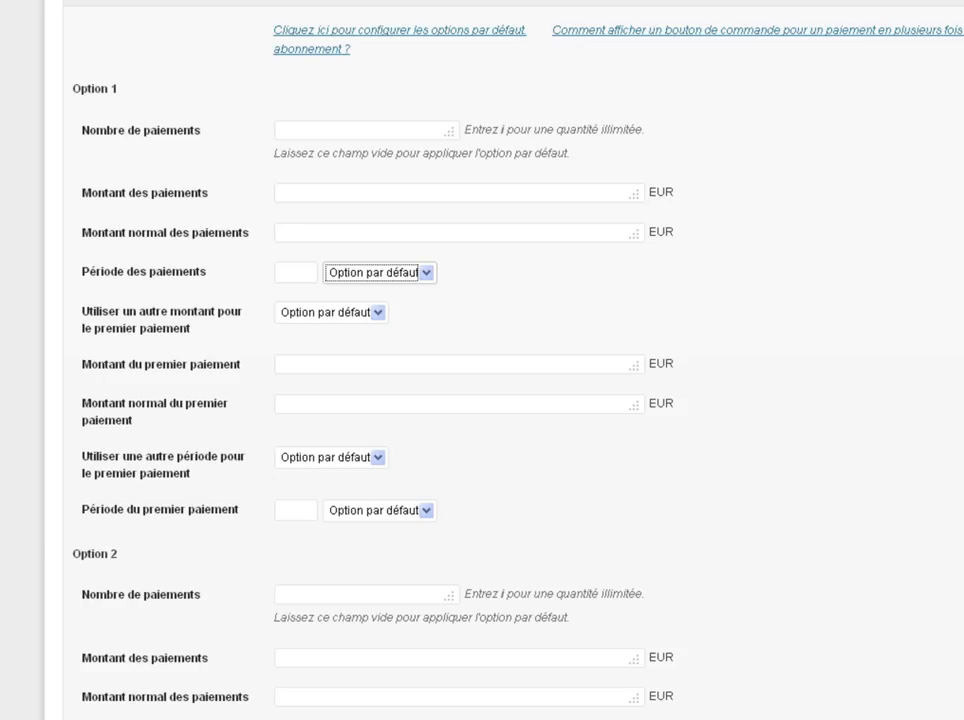
scroll(480, 400, down, 3)
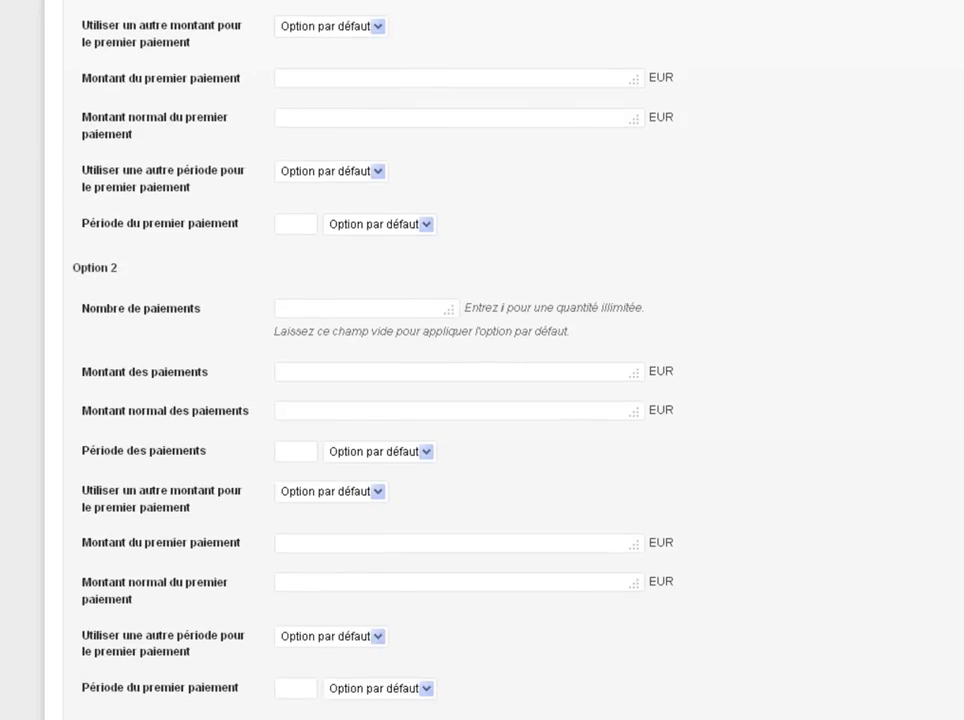
scroll(480, 400, down, 5)
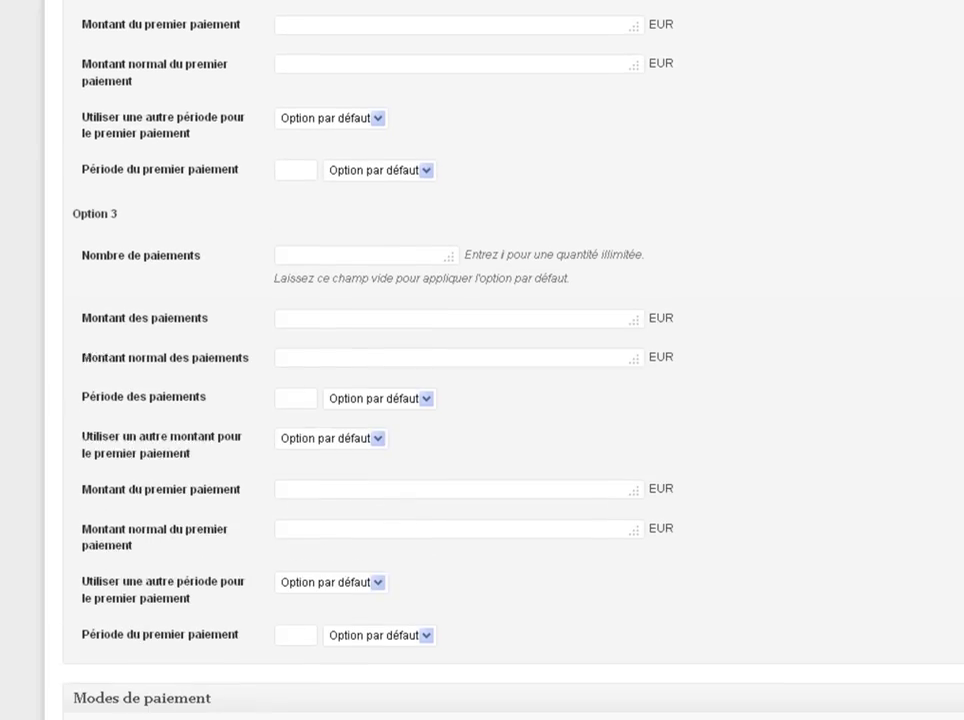
scroll(480, 400, down, 1)
scroll(480, 400, down, 2)
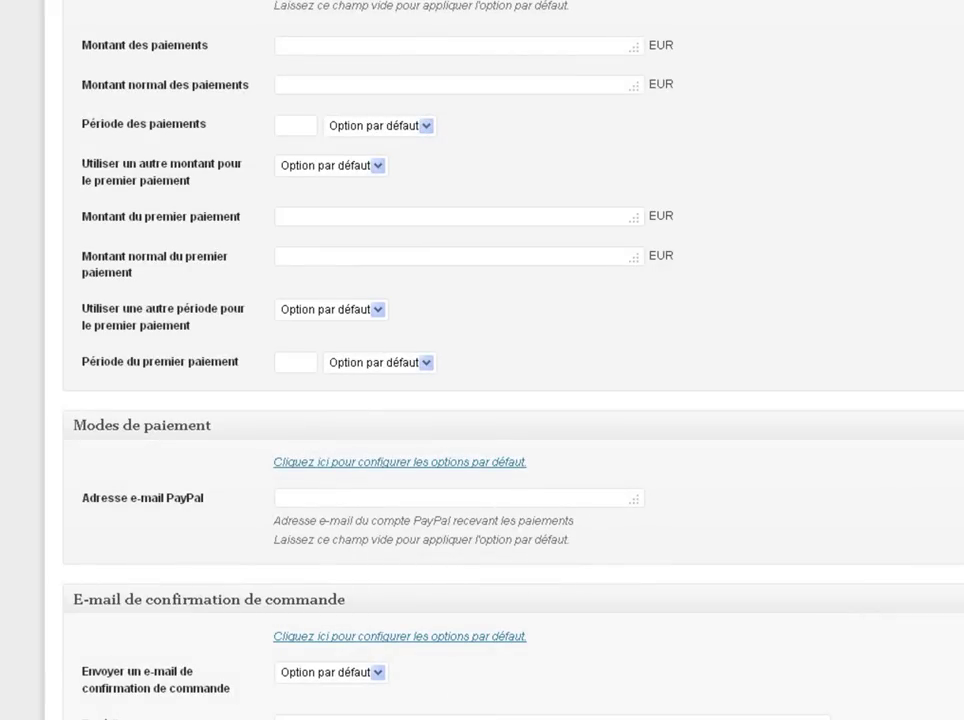
Examine the payment mode, order e-mail and Autorépondeurs sections, including the list of supported autoresponders
scroll(480, 400, down, 3)
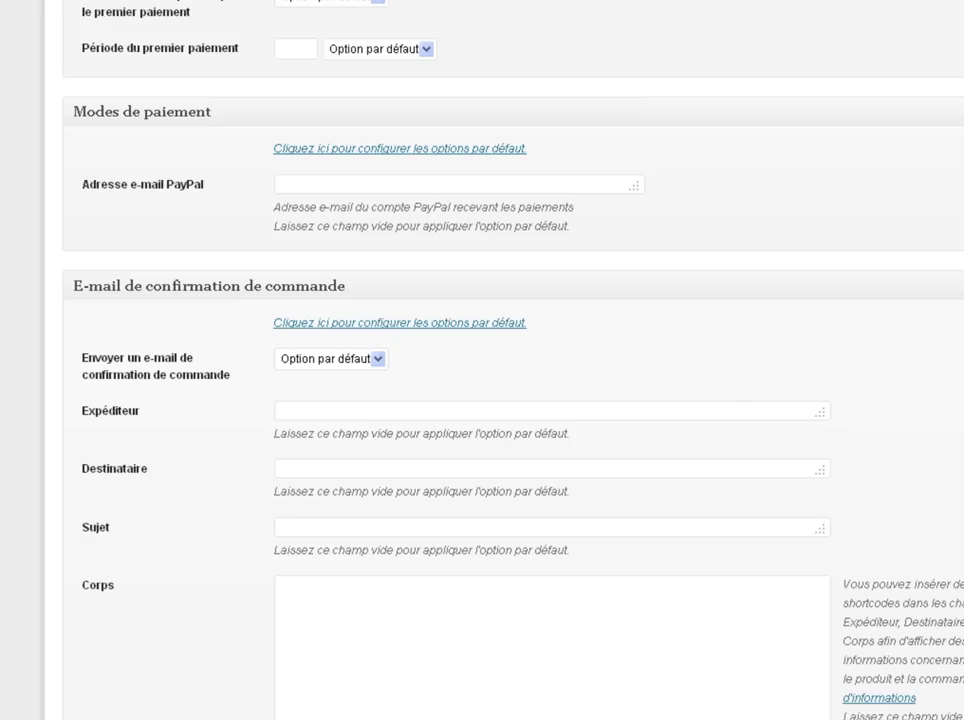
scroll(480, 400, down, 6)
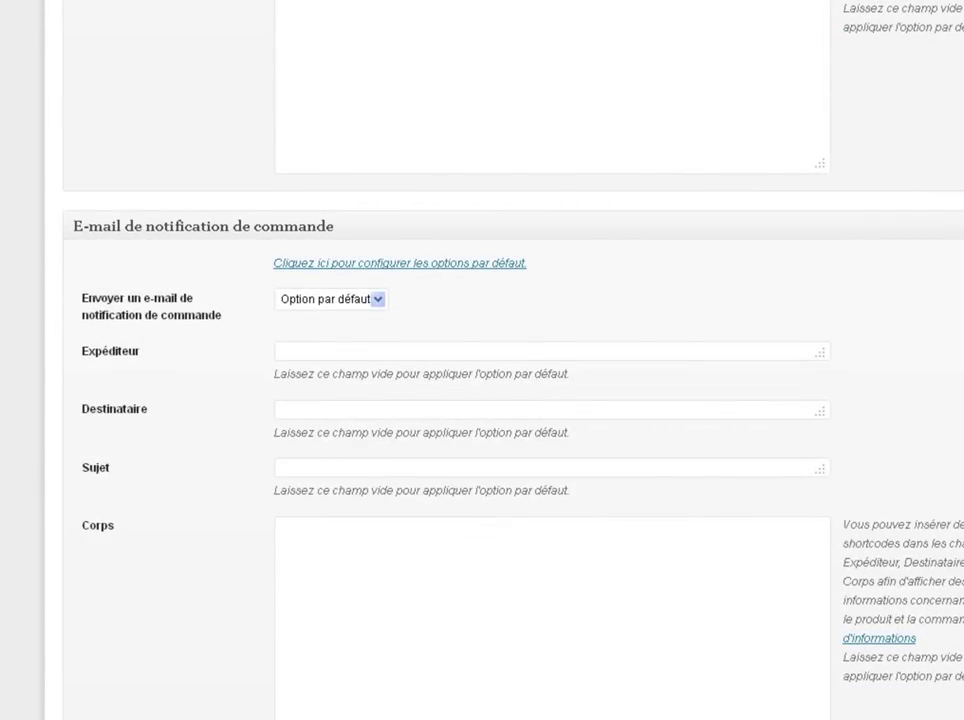
scroll(480, 400, down, 10)
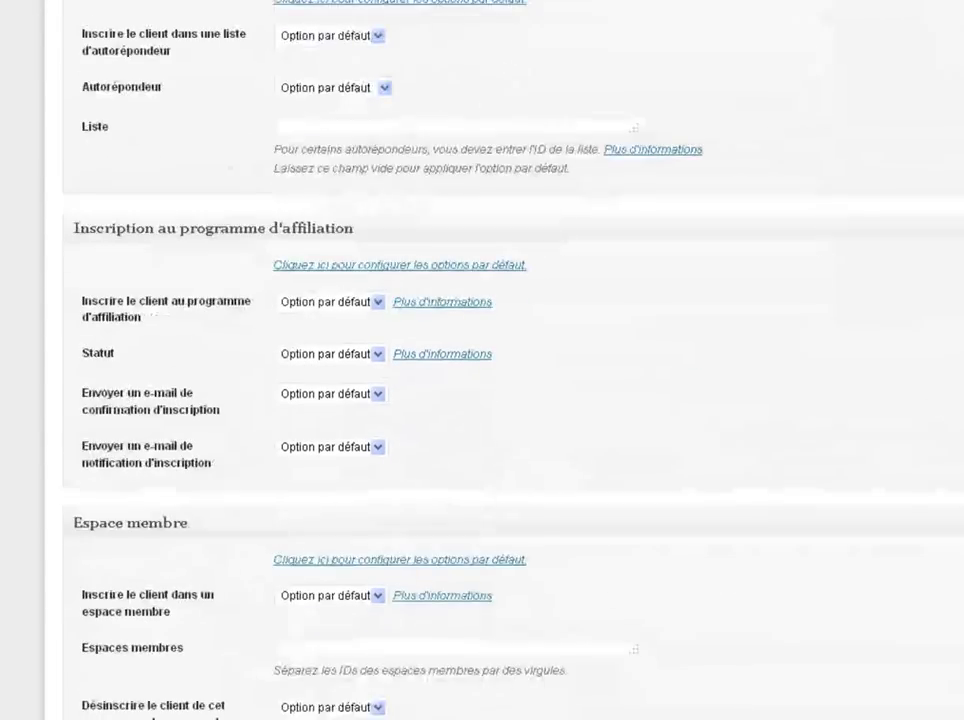
scroll(400, 360, up, 1)
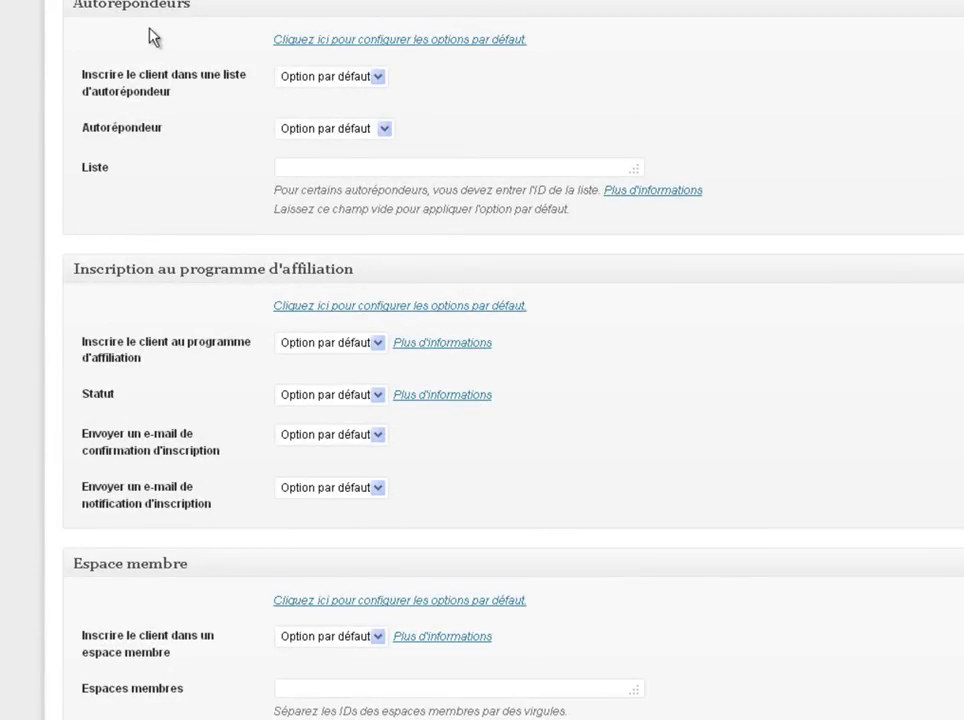
click(377, 79)
click(377, 79)
click(377, 79)
click(377, 79)
click(385, 129)
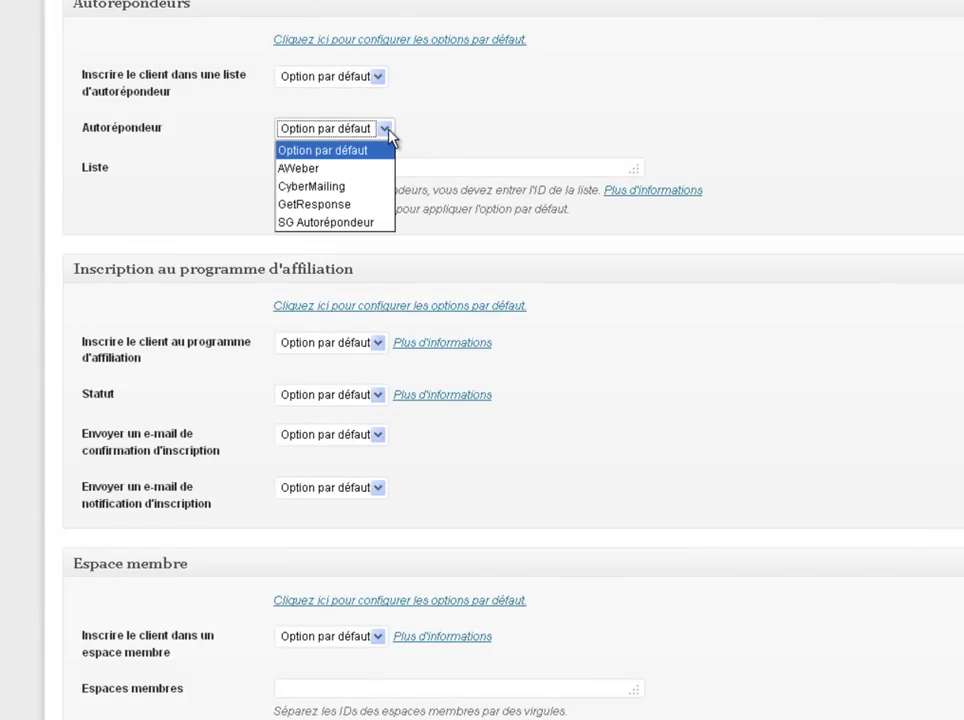
click(389, 129)
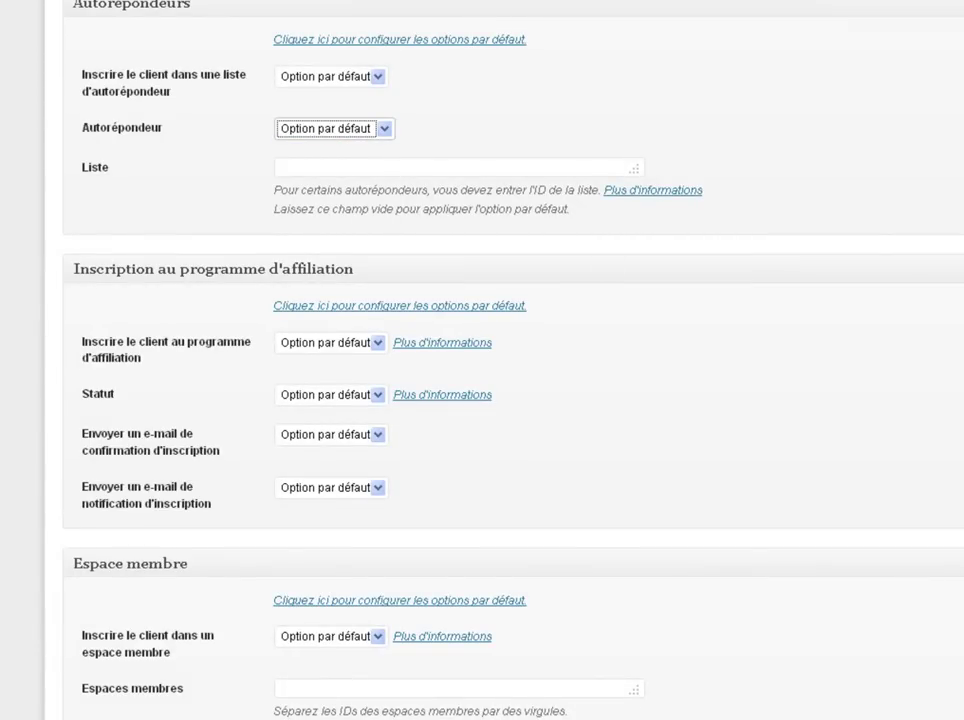
Set Inscrire le client au programme d'affiliation to Oui and the affiliate Statut to Actif
scroll(500, 300, down, 3)
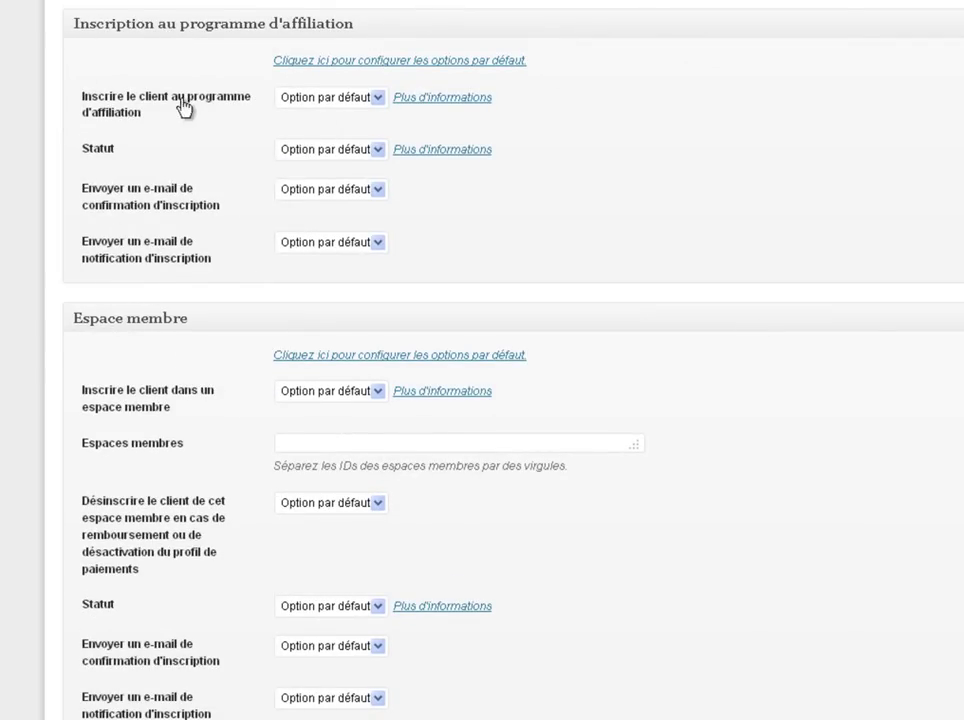
click(379, 99)
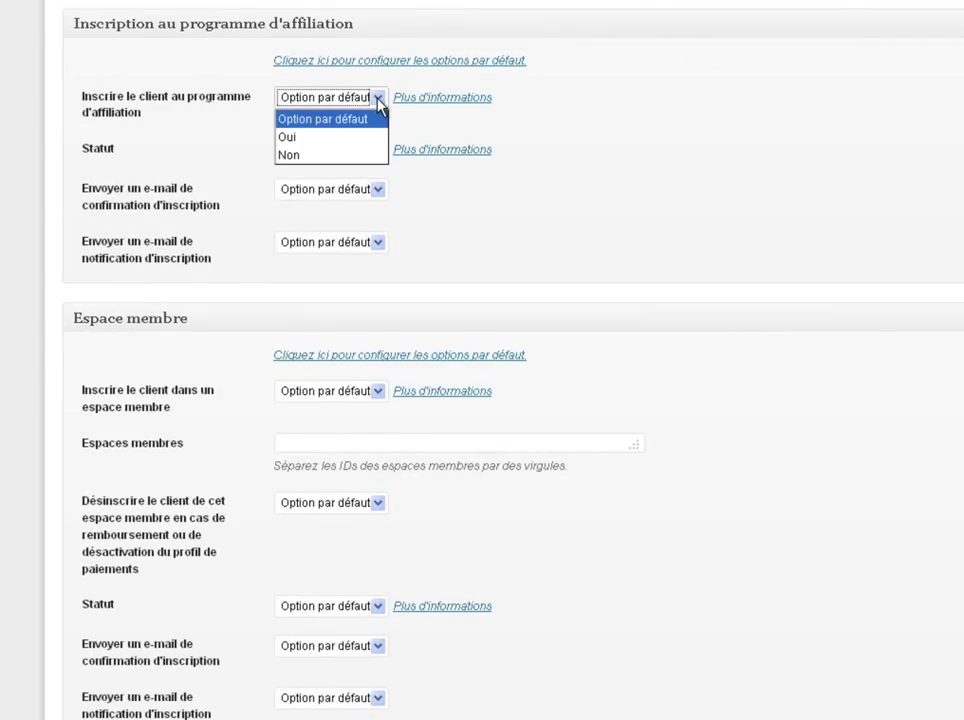
click(379, 100)
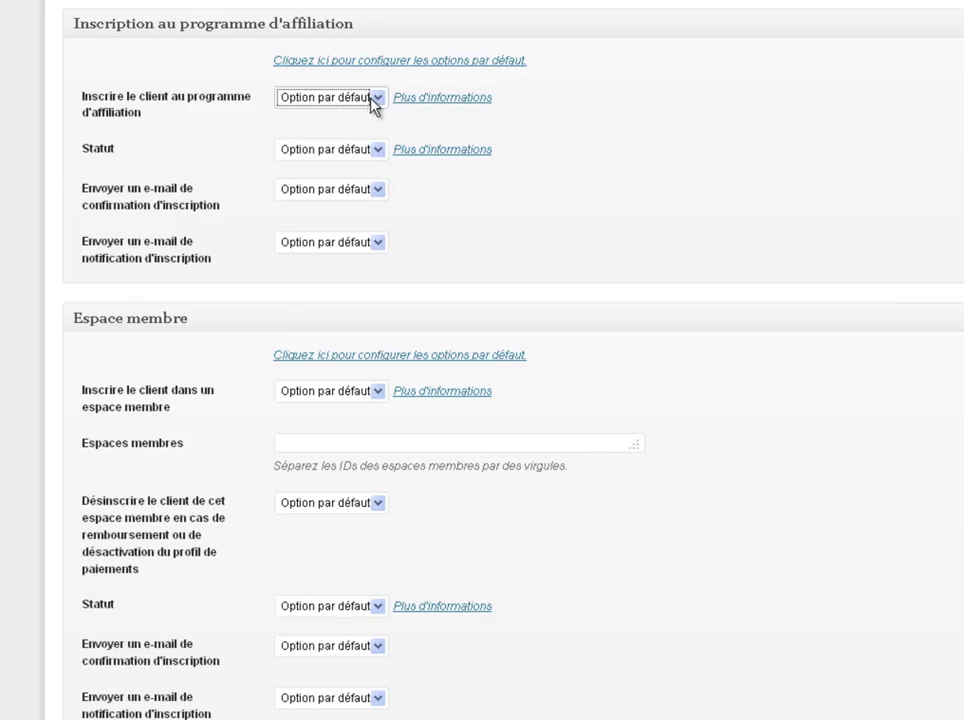
click(374, 98)
click(322, 136)
click(377, 150)
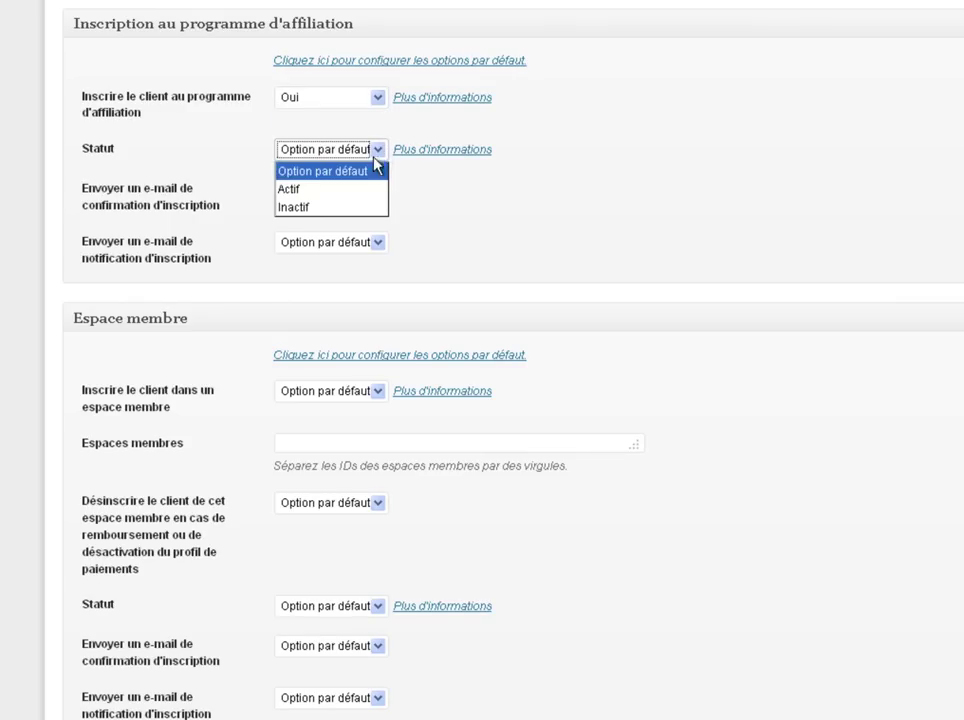
click(310, 189)
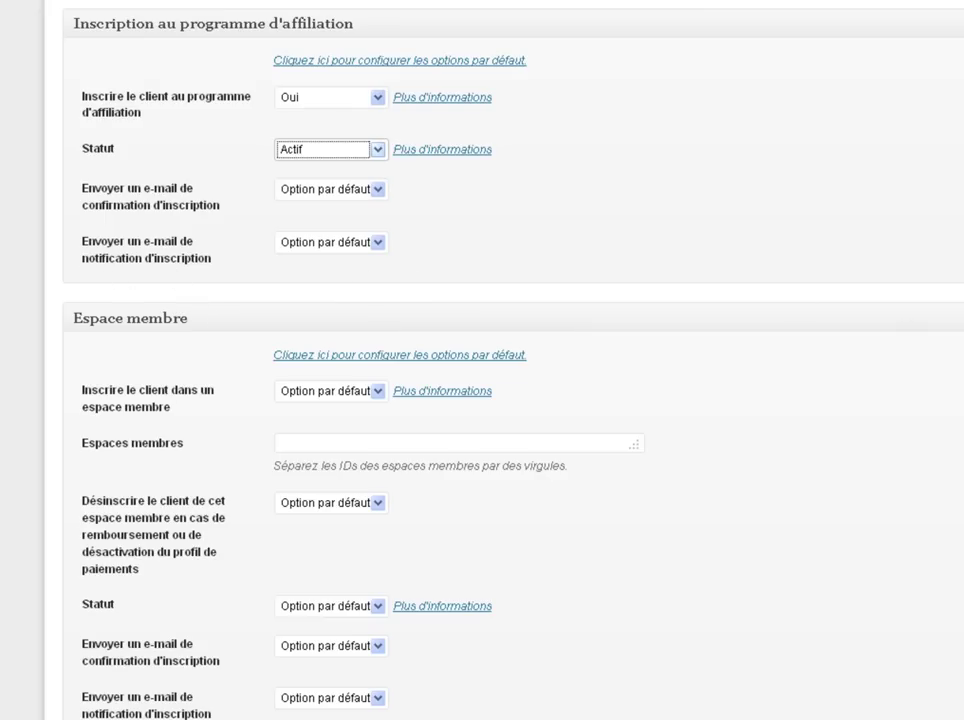
Examine the Espace membre and WordPress sections, including the choices for Inscrire le client en tant qu'utilisateur and Rôle
scroll(500, 360, down, 4)
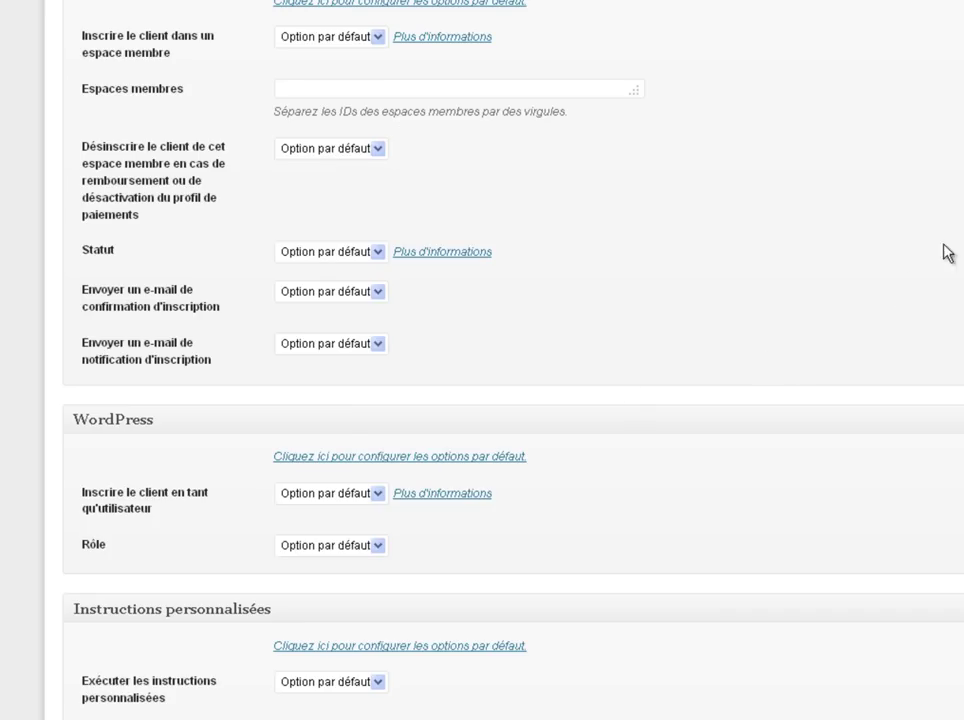
scroll(57, 257, down, 3)
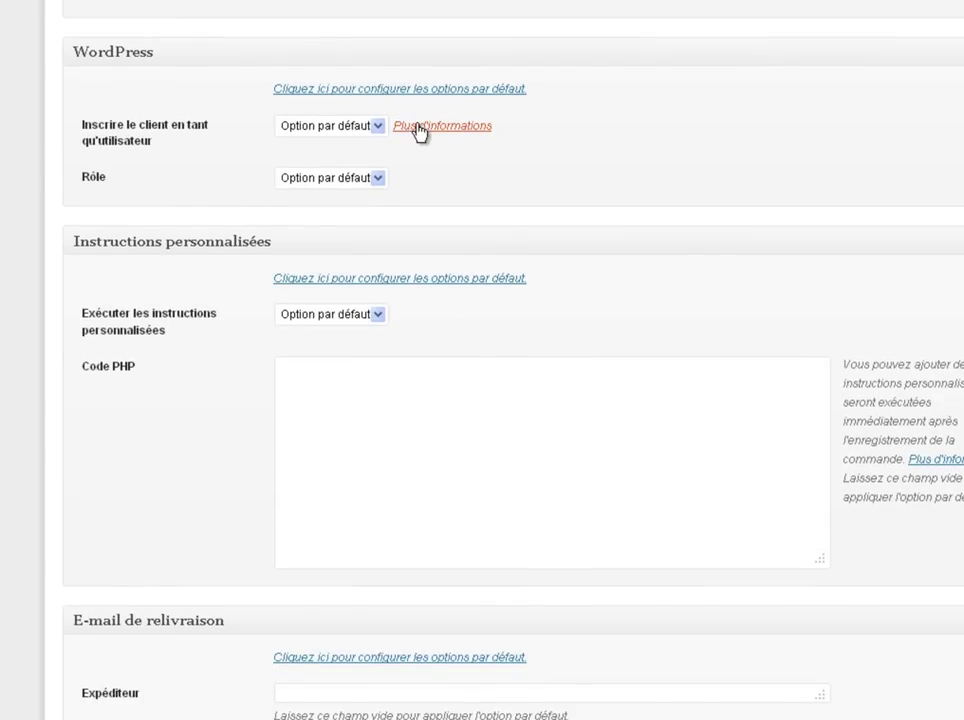
click(378, 127)
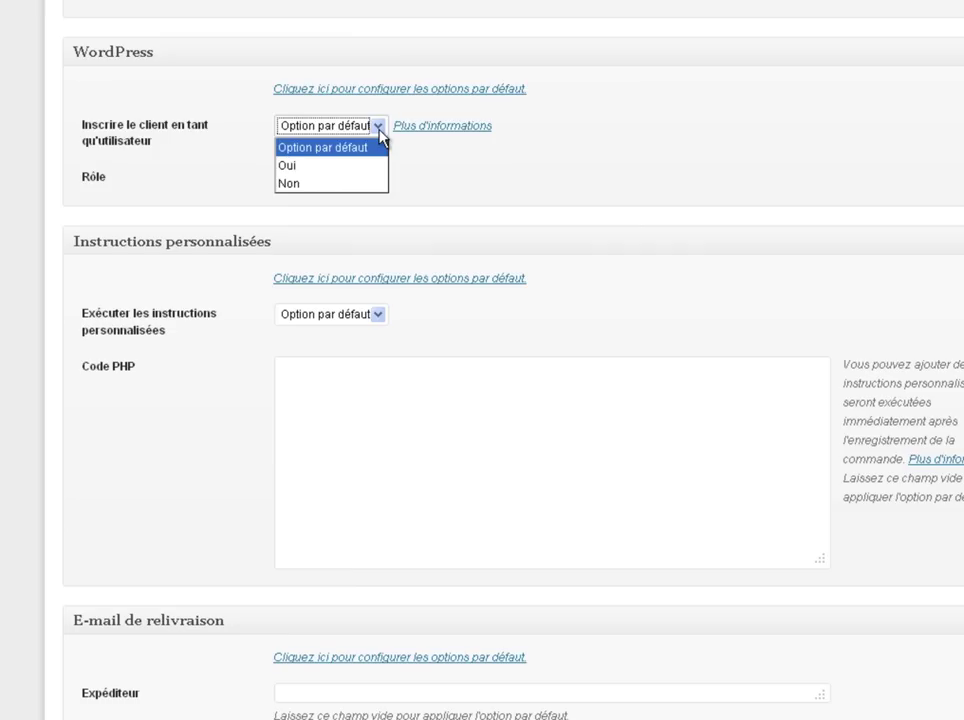
click(379, 130)
click(379, 180)
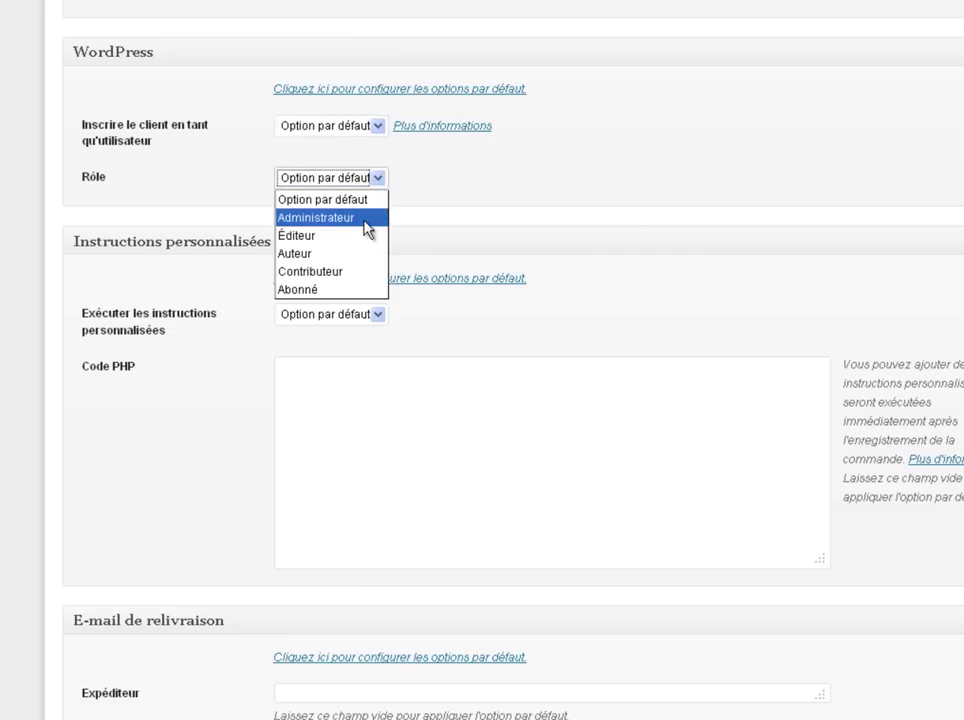
click(690, 195)
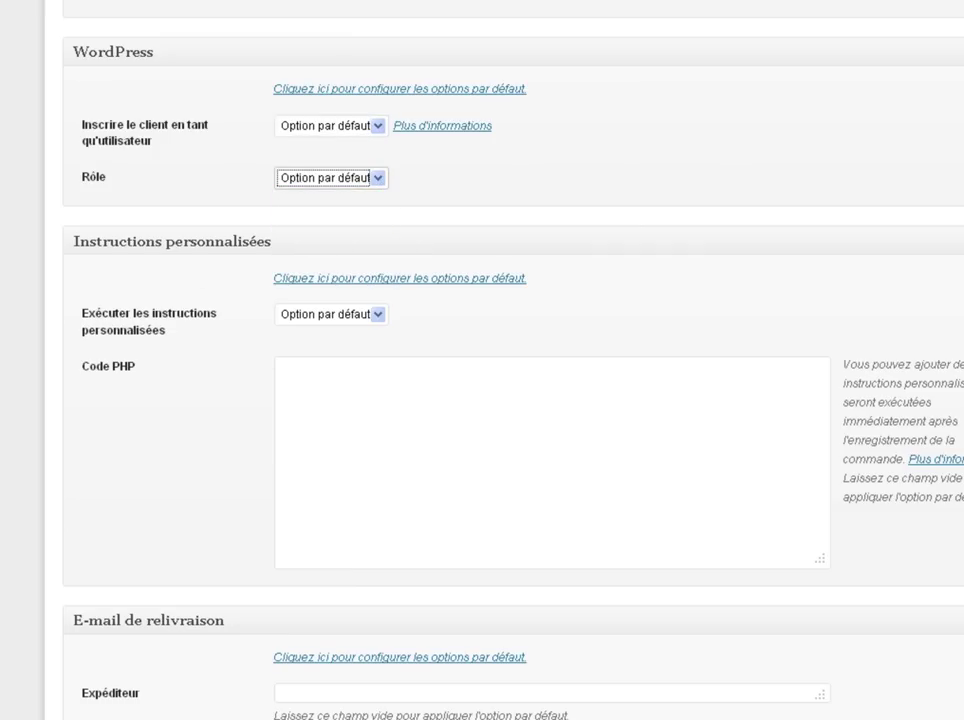
Examine the Instructions personnalisées section and the redelivery, order processing, refund and recurring payment deactivation e-mail sections
scroll(500, 400, down, 10)
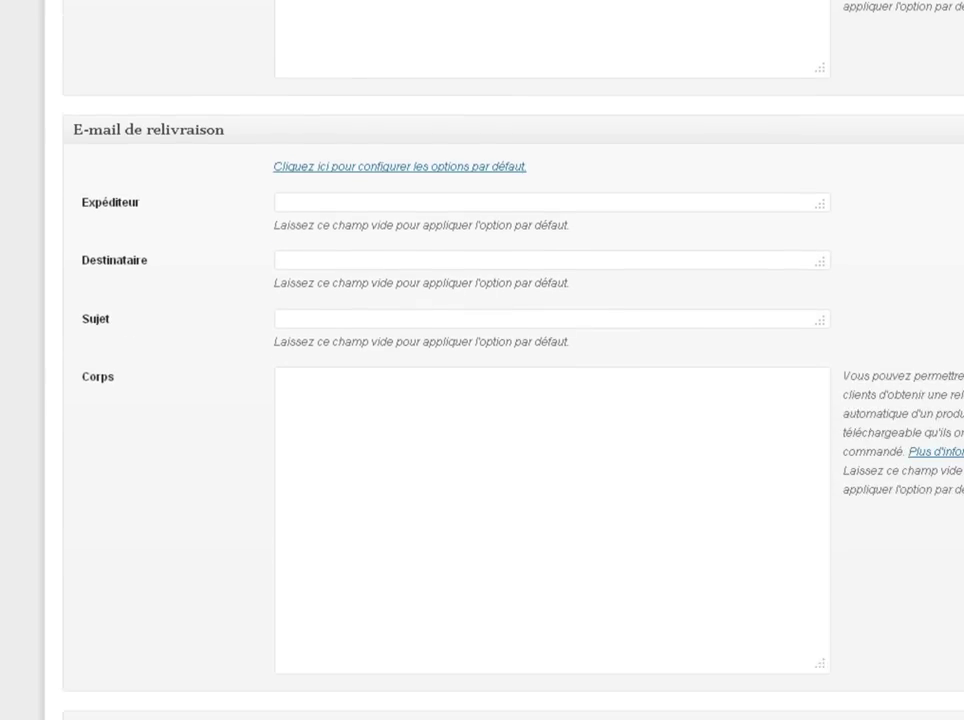
scroll(500, 400, down, 8)
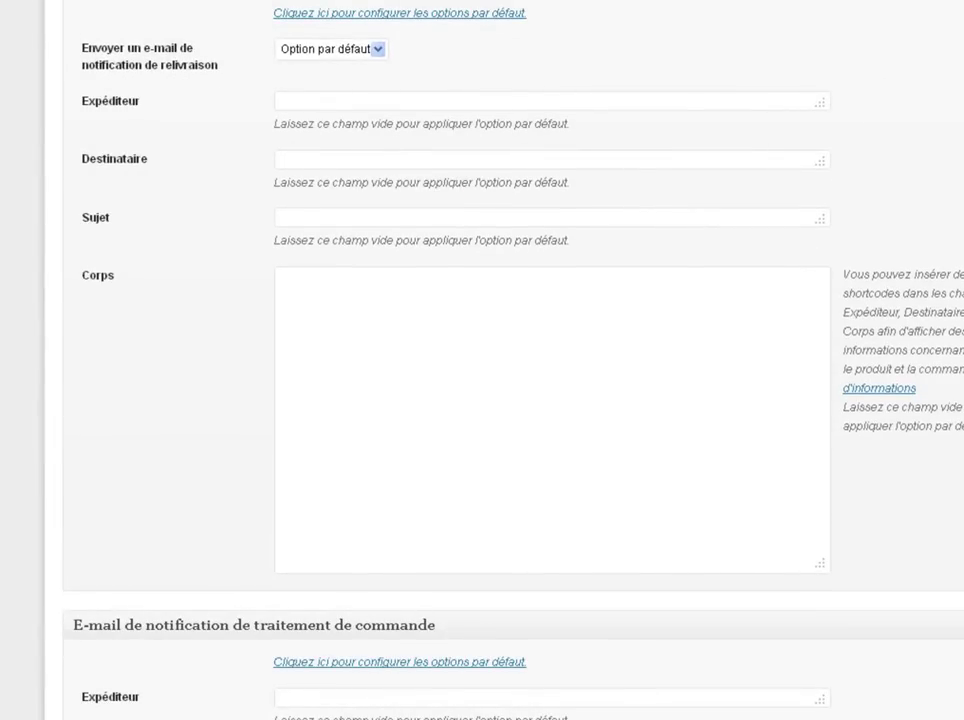
scroll(500, 400, down, 8)
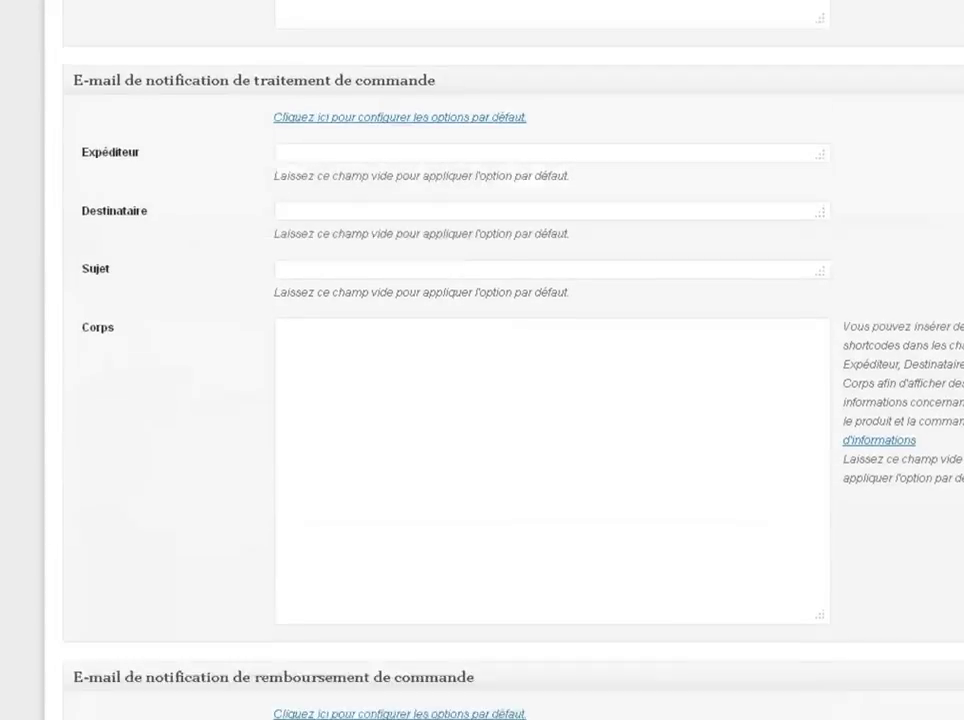
scroll(500, 400, down, 7)
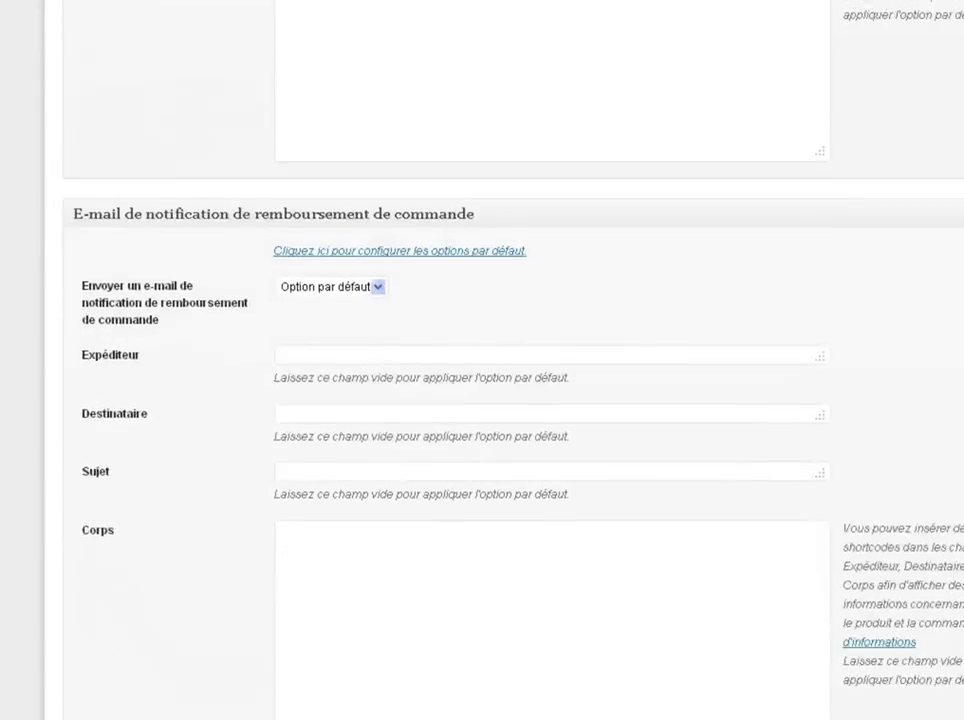
scroll(500, 400, down, 4)
scroll(500, 400, down, 2)
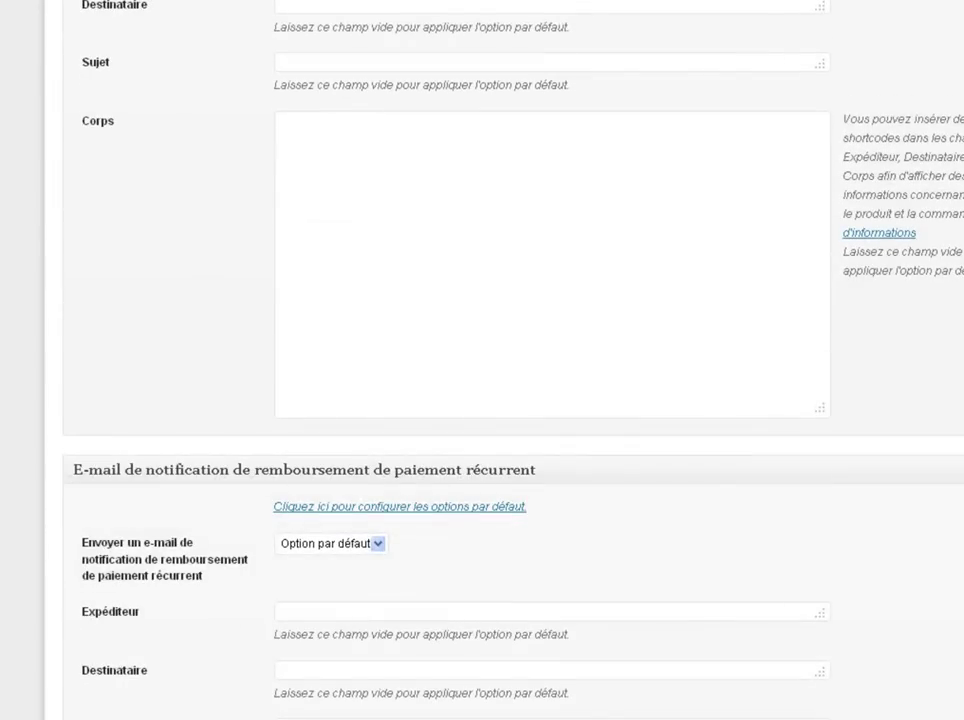
scroll(500, 400, down, 2)
scroll(500, 400, down, 3)
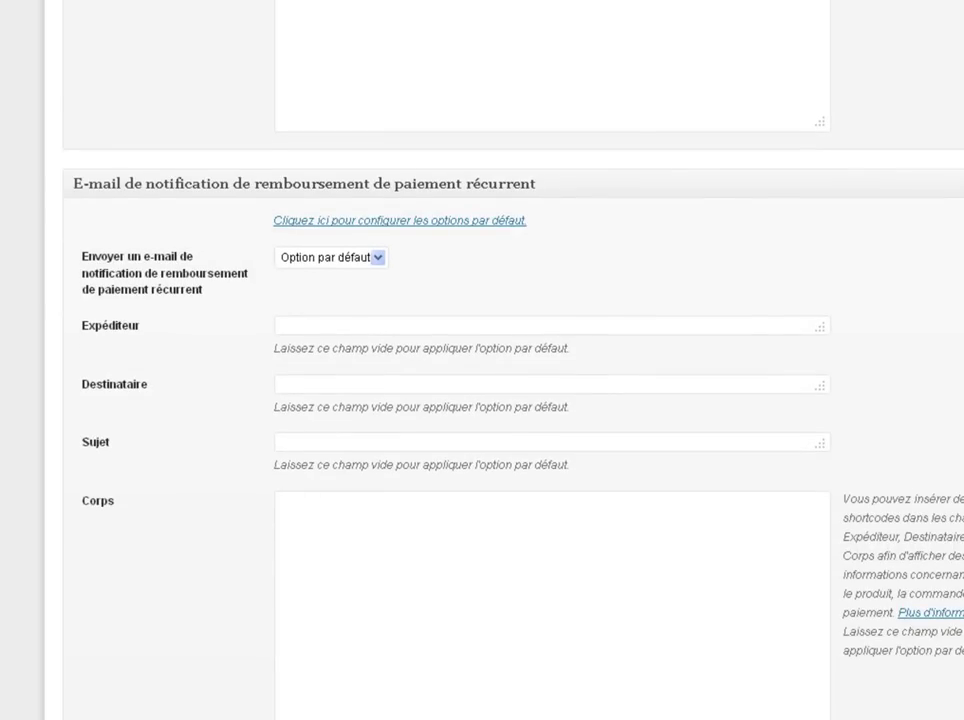
scroll(500, 400, down, 9)
scroll(500, 400, down, 2)
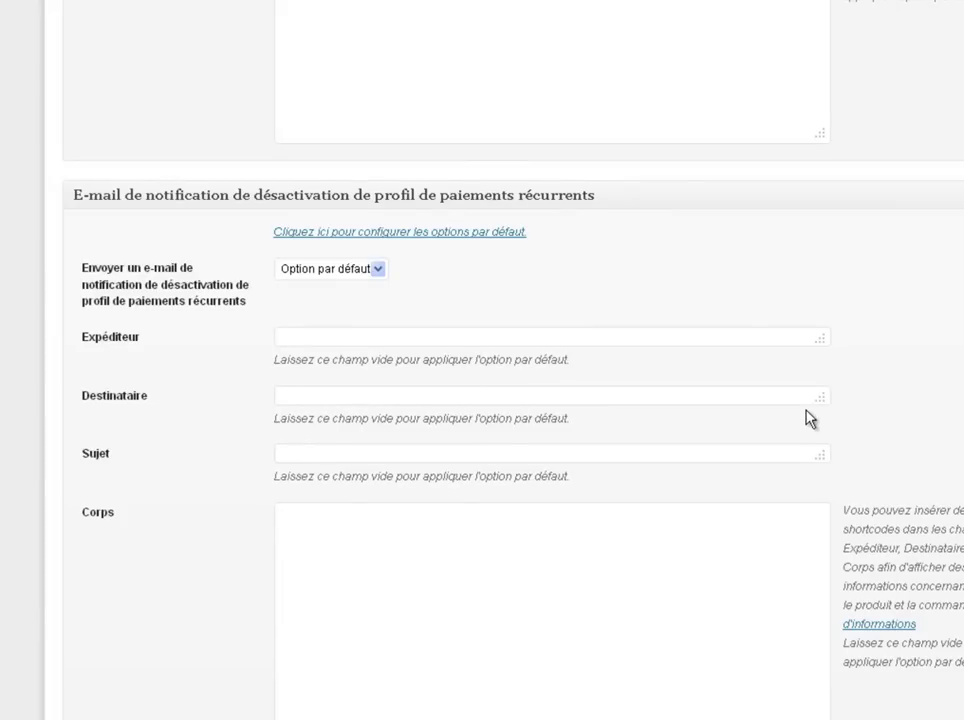
mouse_move(962, 606)
mouse_down()
mouse_move(962, 662)
mouse_move(962, 624)
mouse_up()
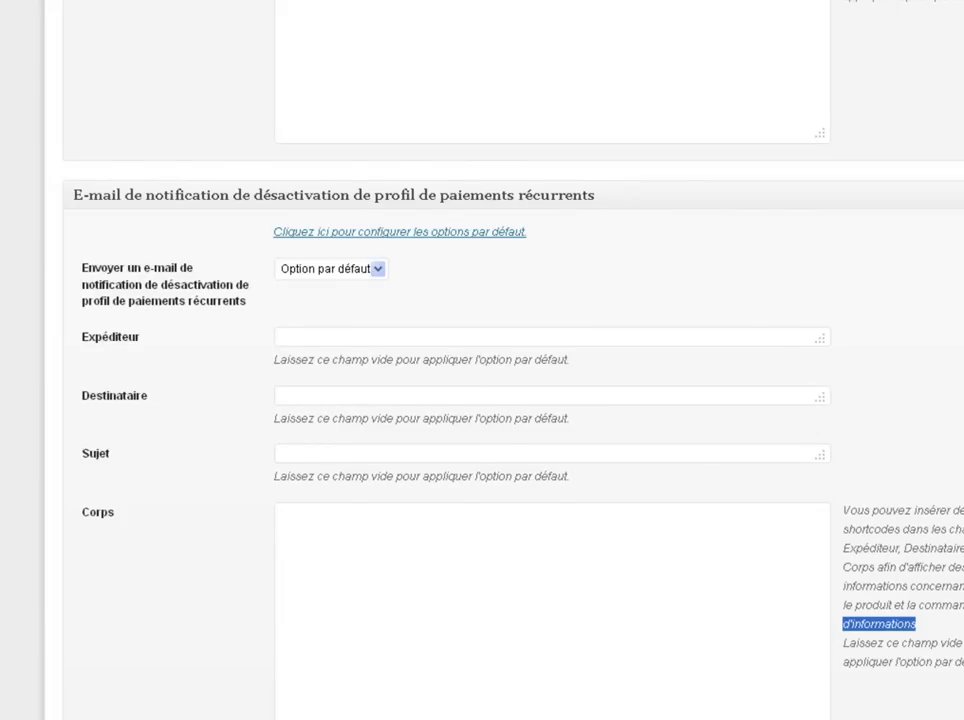
Set Utiliser l'affiliation to Oui in the product's Affiliation section
scroll(500, 400, down, 5)
scroll(500, 400, down, 2)
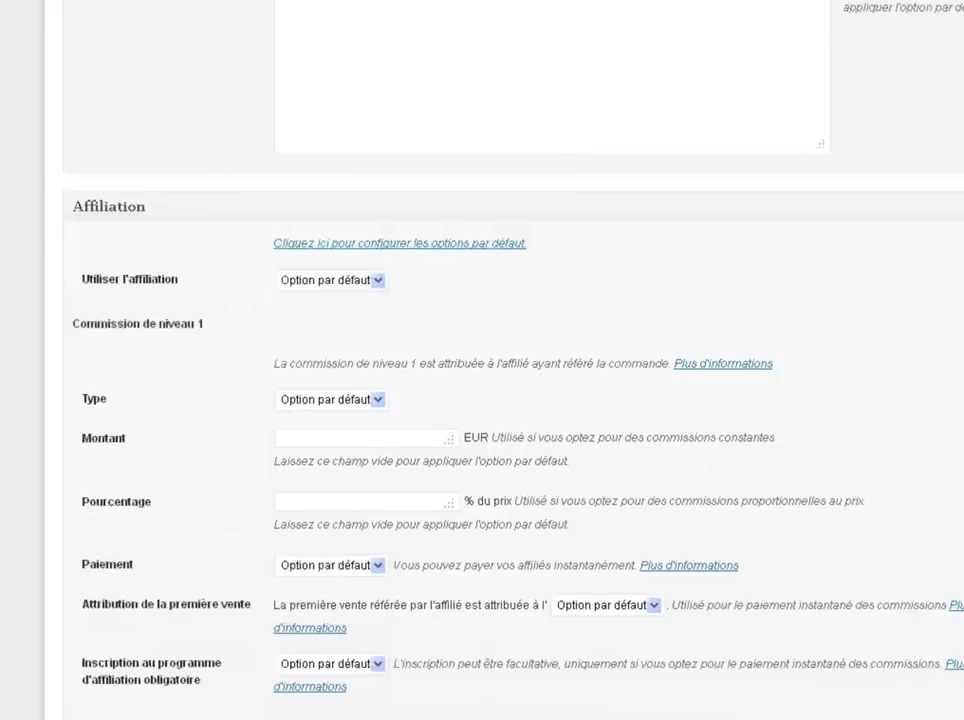
scroll(71, 122, down, 3)
scroll(71, 122, up, 1)
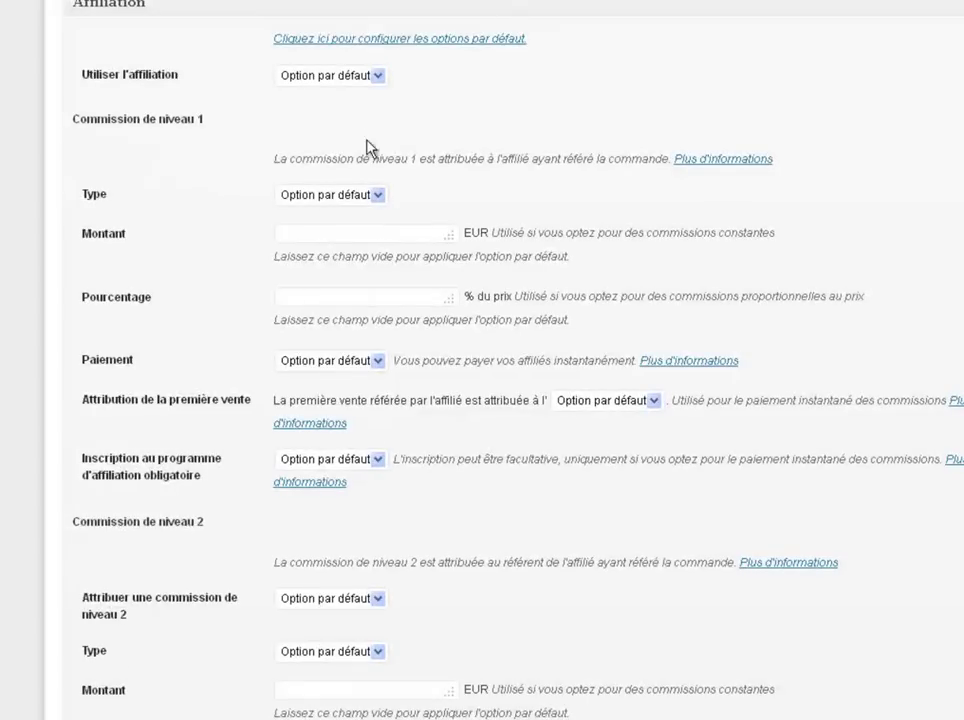
click(377, 77)
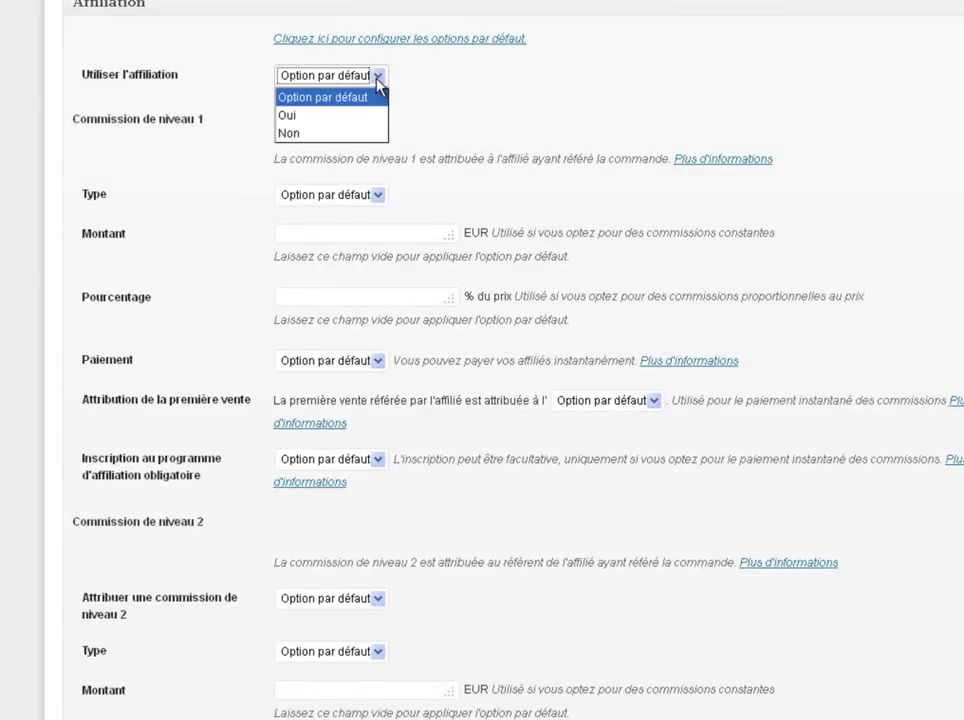
click(325, 116)
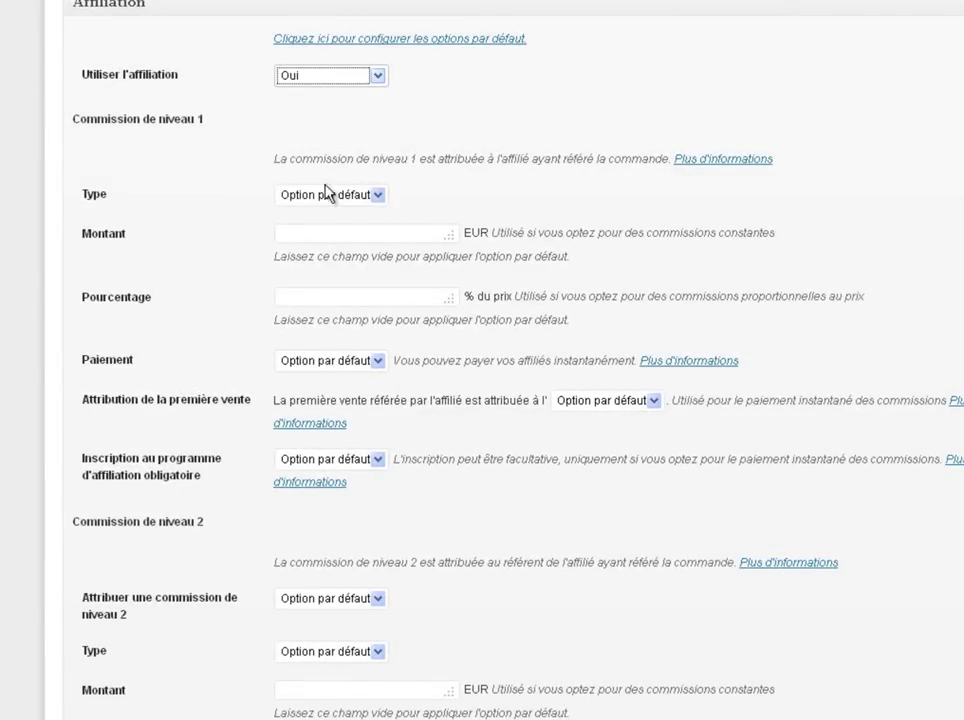
Examine the Type and Paiement choices for Commission de niveau 1 and the Commission de niveau 2 settings
click(378, 197)
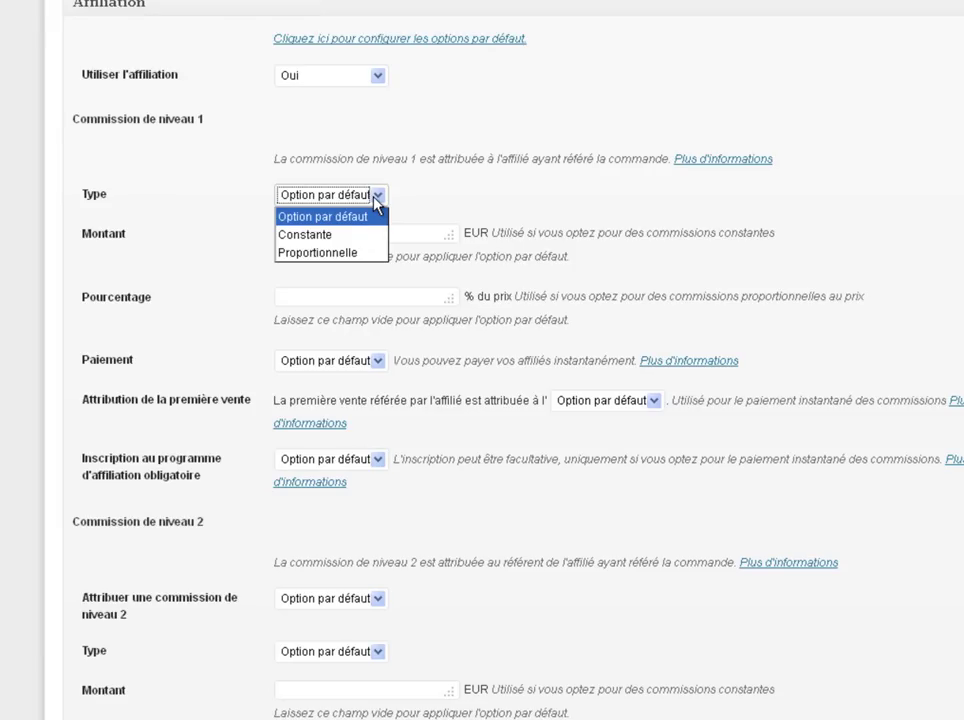
click(346, 292)
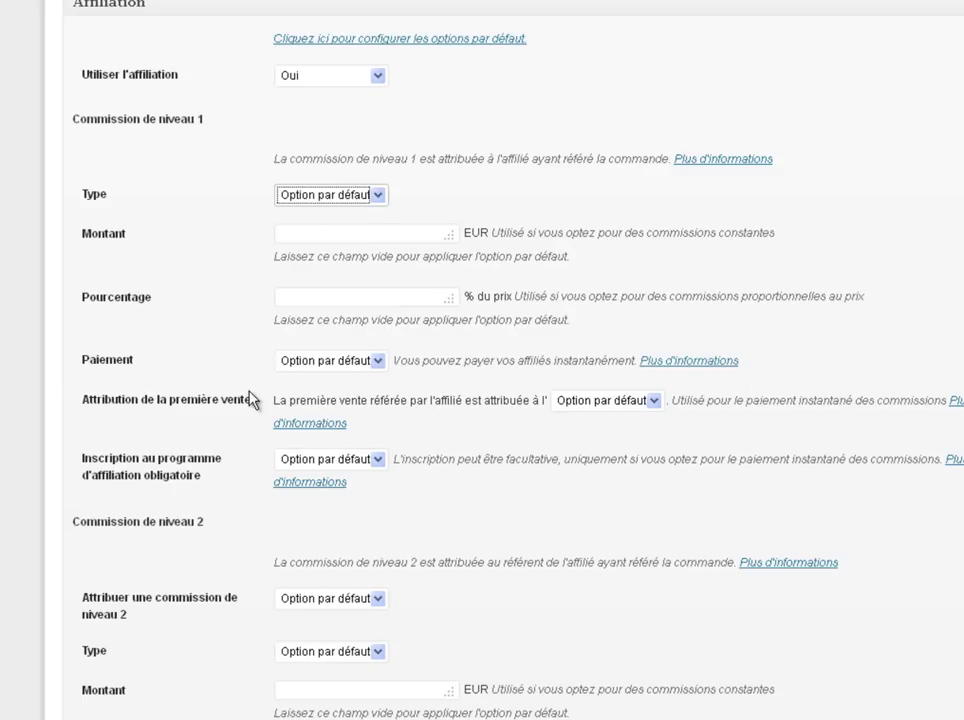
click(378, 362)
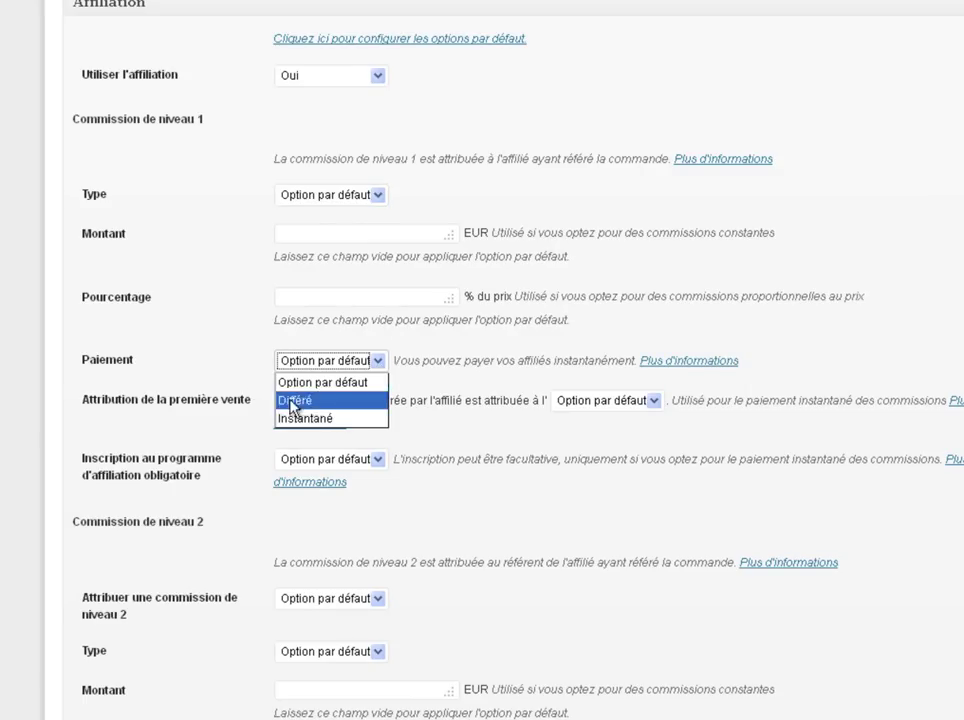
click(463, 450)
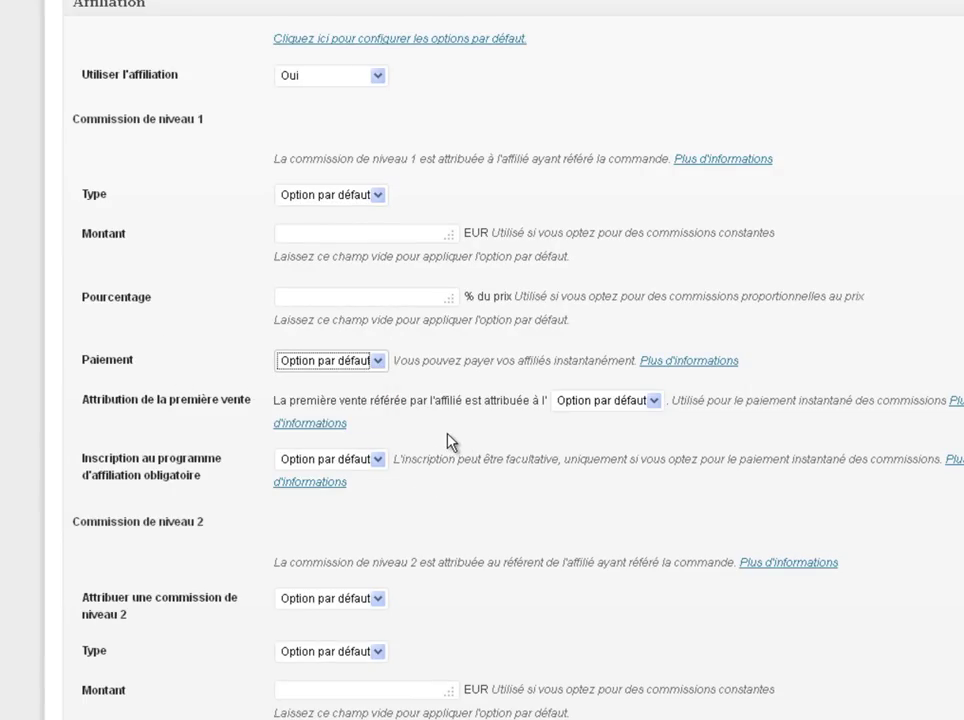
scroll(448, 433, down, 3)
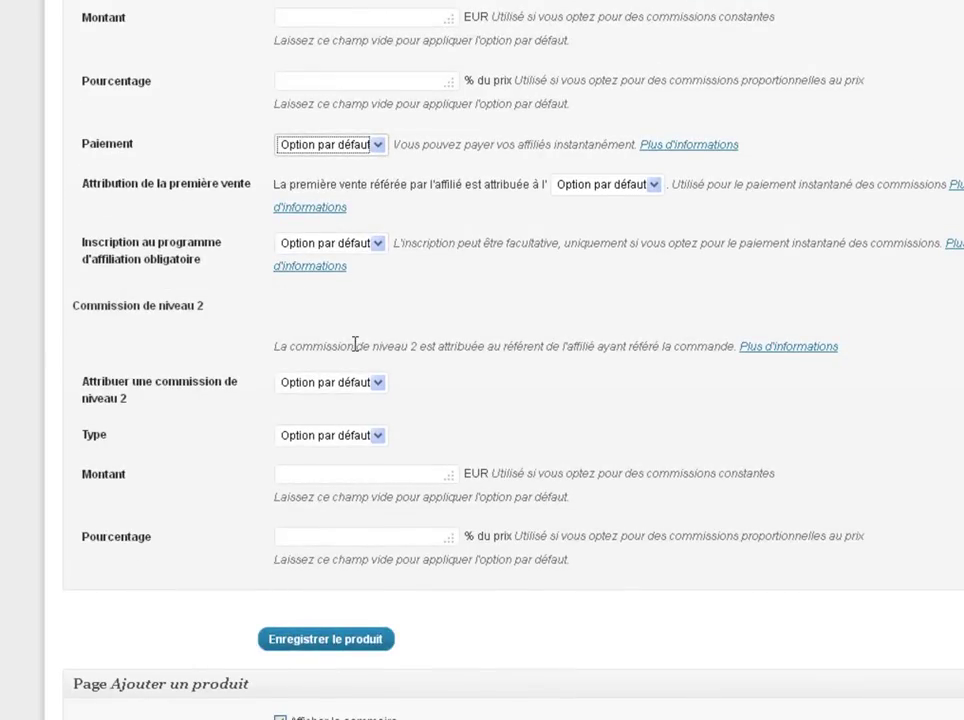
scroll(355, 350, down, 4)
scroll(620, 348, up, 6)
scroll(557, 339, down, 10)
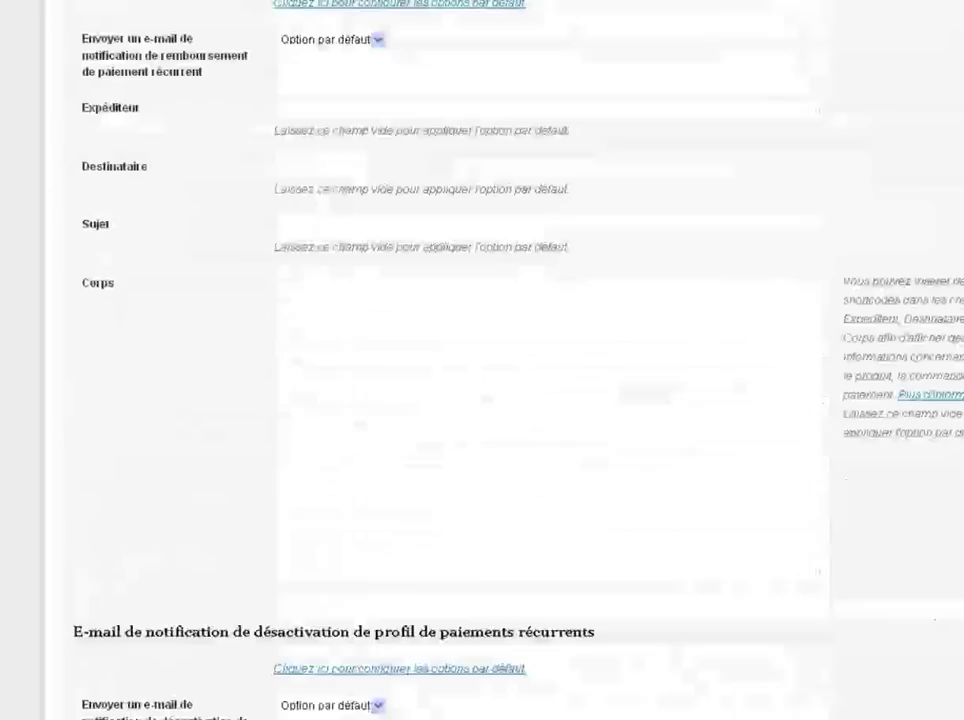
Open Commerce Manager's Back office page and examine its access, header and menu options and the Modules affichés for the add pages
scroll(557, 339, up, 2)
scroll(482, 360, up, 20)
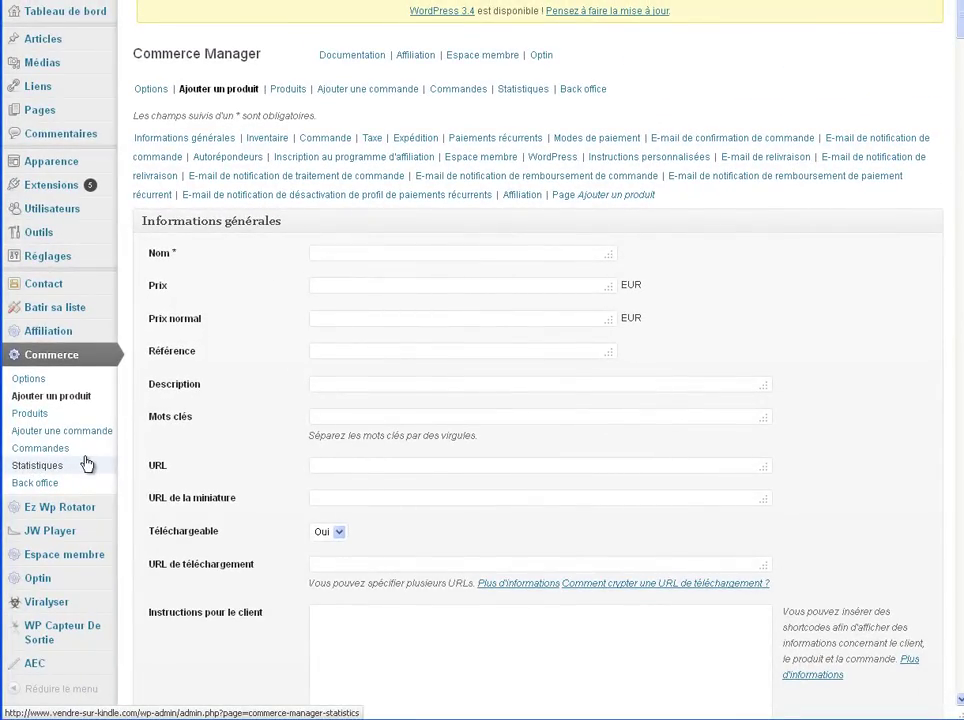
click(87, 463)
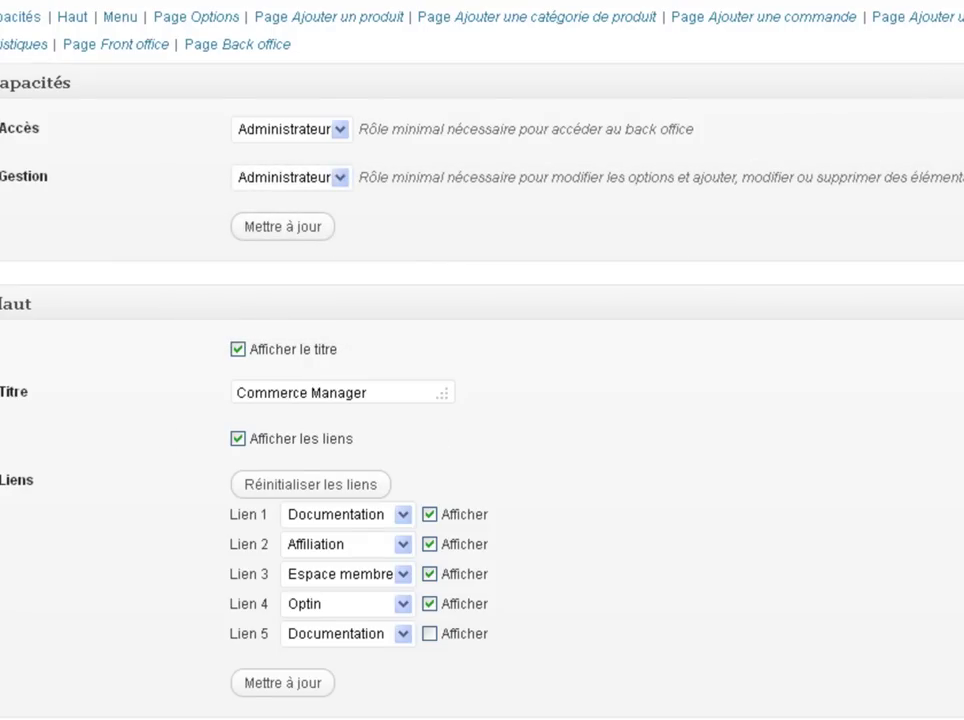
scroll(958, 135, down, 5)
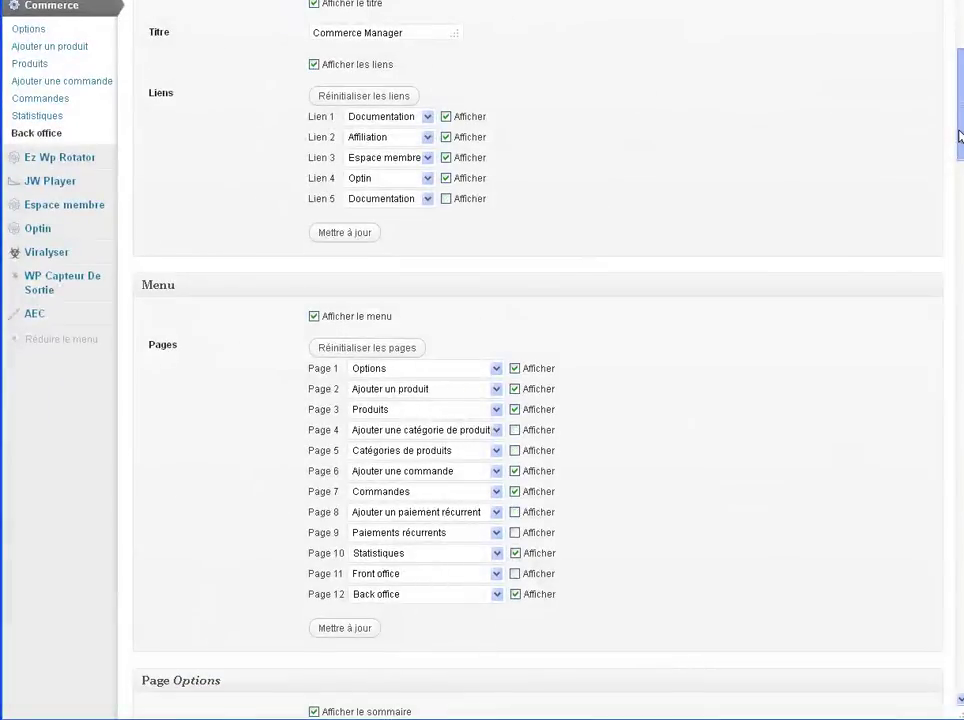
scroll(958, 135, down, 15)
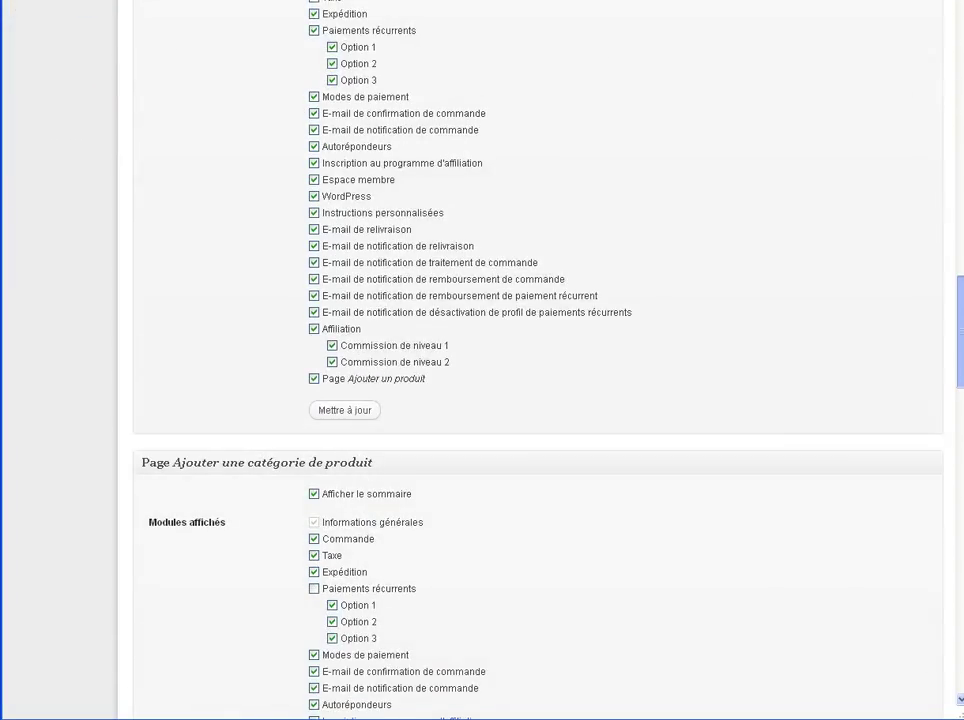
scroll(480, 360, down, 3)
scroll(448, 469, down, 3)
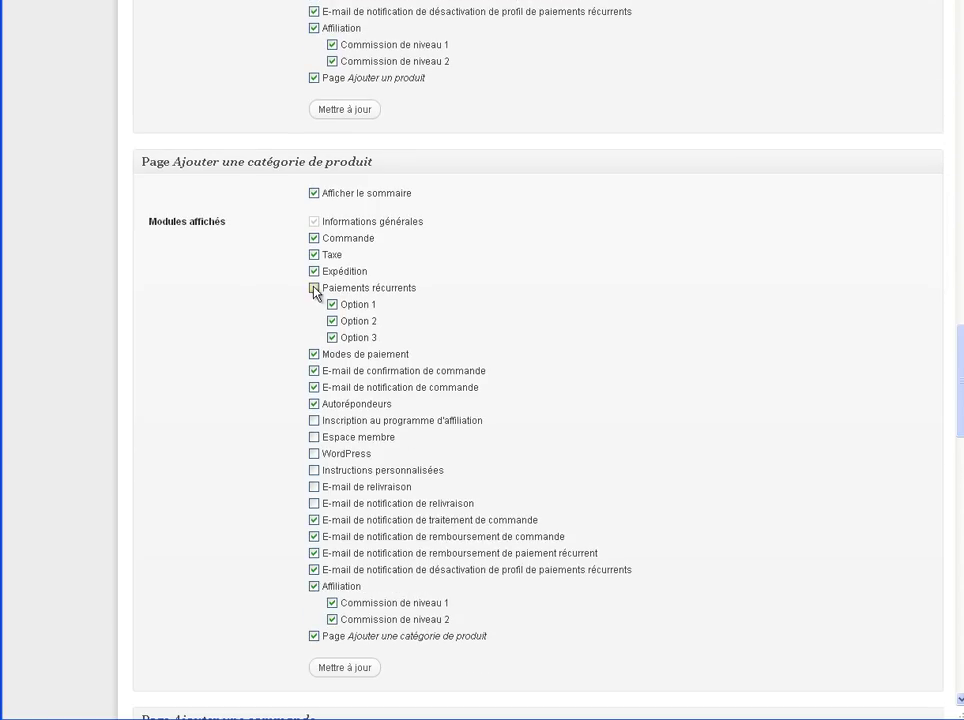
scroll(480, 360, down, 9)
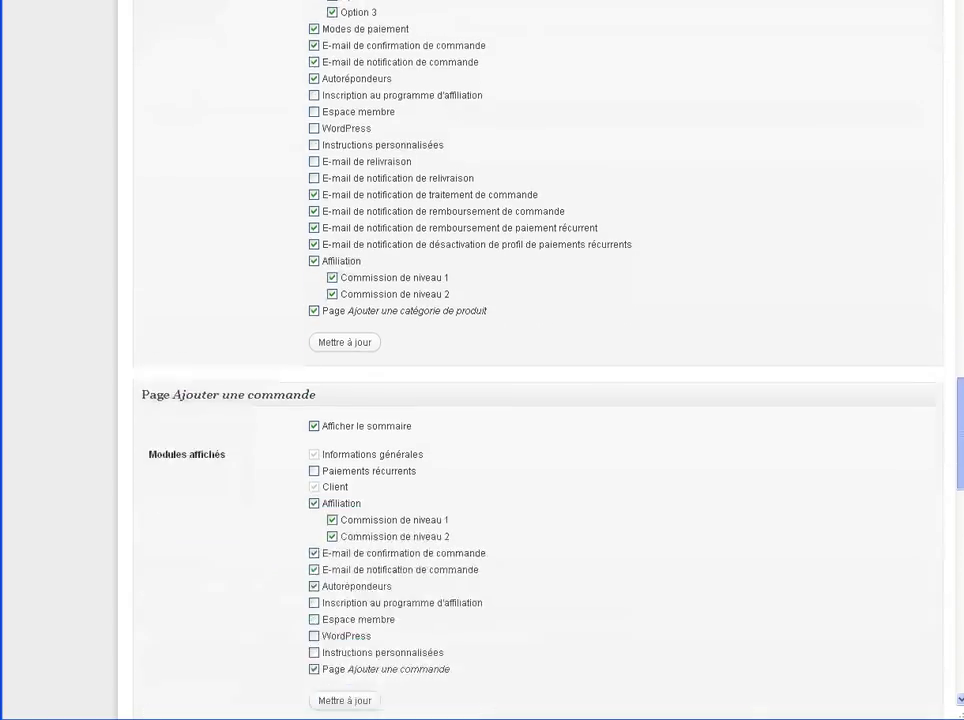
scroll(480, 360, up, 17)
scroll(429, 381, up, 15)
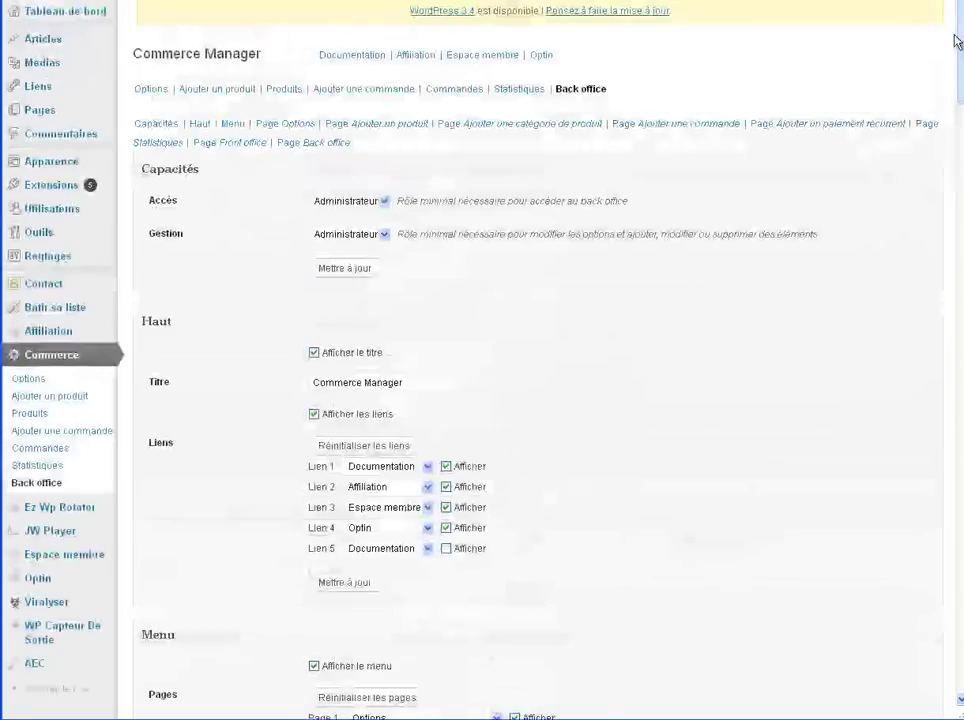